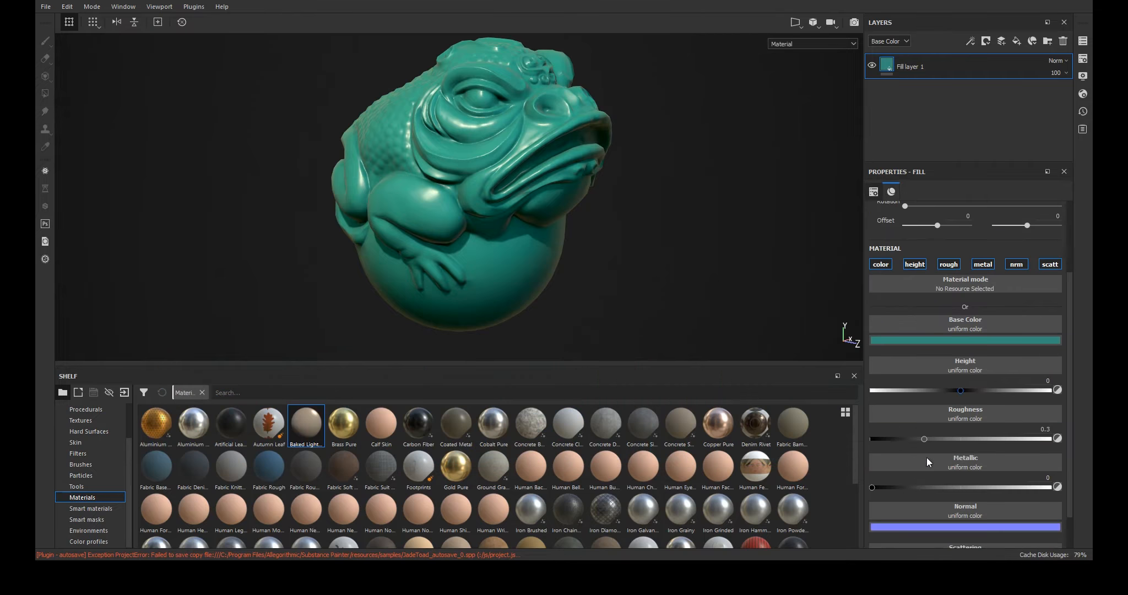
- Raise the fill layer's roughness to about 0.83 and set its scattering to about 0.25
{"action": "left_click_drag", "start_coordinate": [923, 439], "coordinate": [1025, 439]}
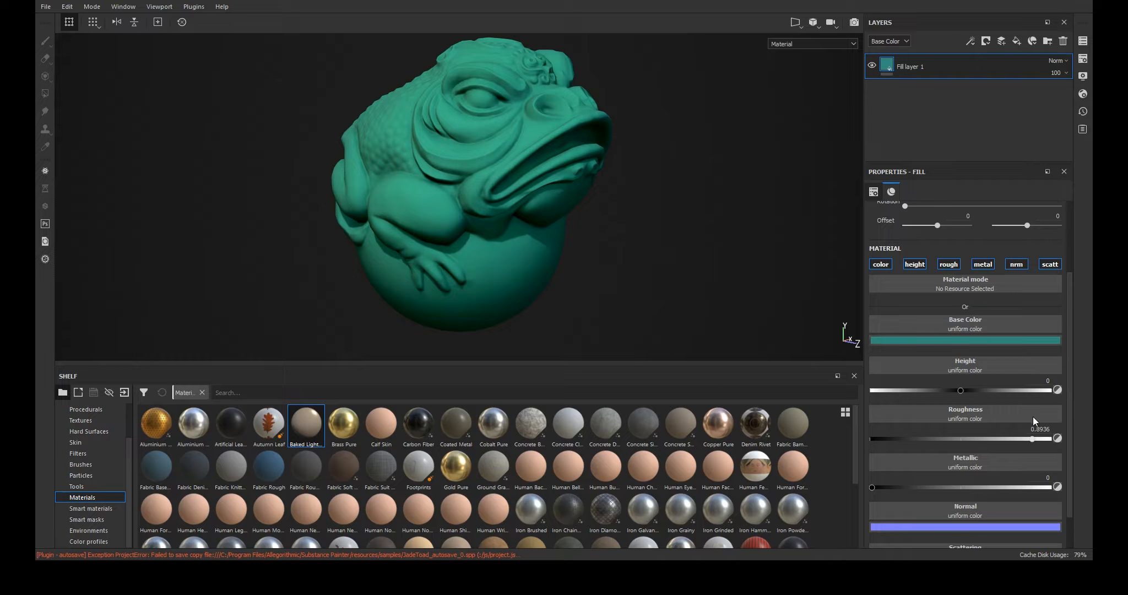
{"action": "left_click_drag", "start_coordinate": [1075, 413], "coordinate": [1074, 391]}
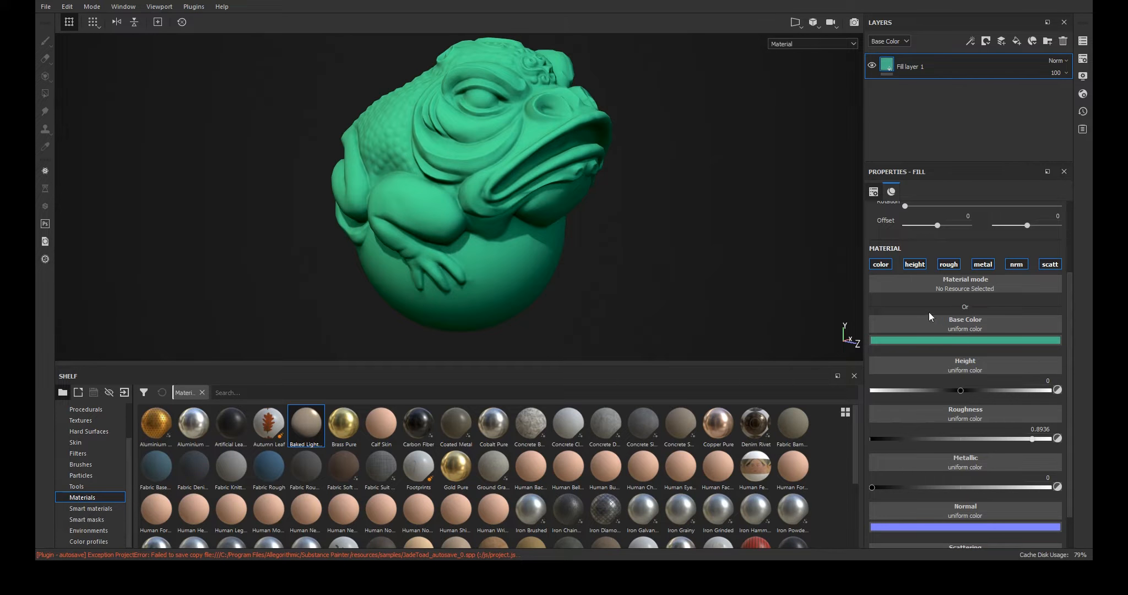
{"action": "scroll", "coordinate": [906, 340], "scroll_direction": "down", "scroll_amount": 1}
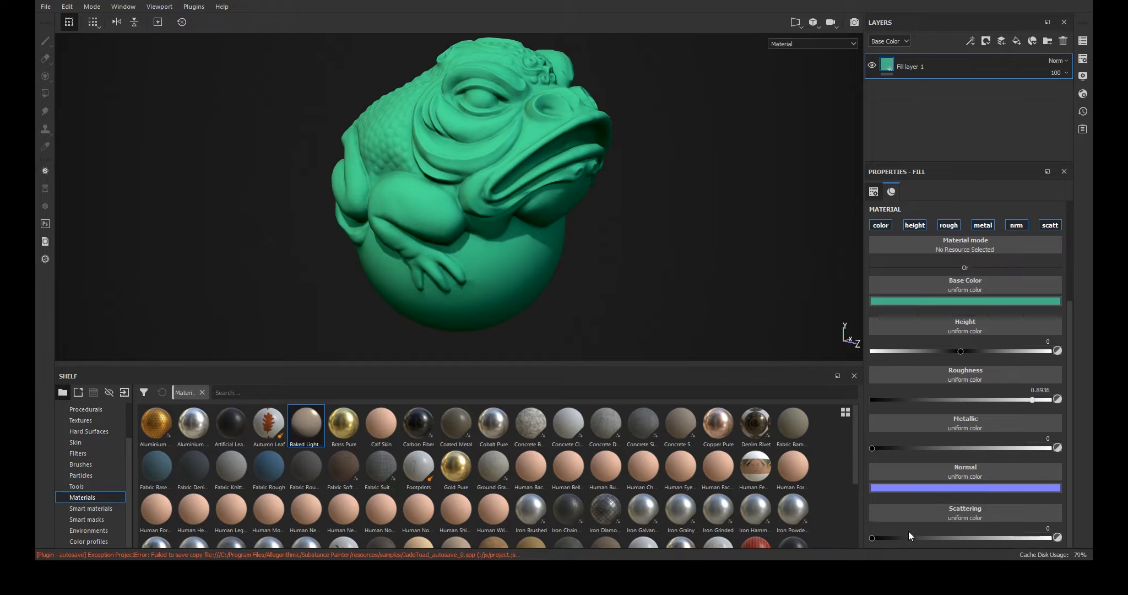
{"action": "mouse_move", "coordinate": [910, 537]}
{"action": "left_mouse_down"}
{"action": "mouse_move", "coordinate": [897, 539]}
{"action": "mouse_move", "coordinate": [915, 534]}
{"action": "left_mouse_up"}
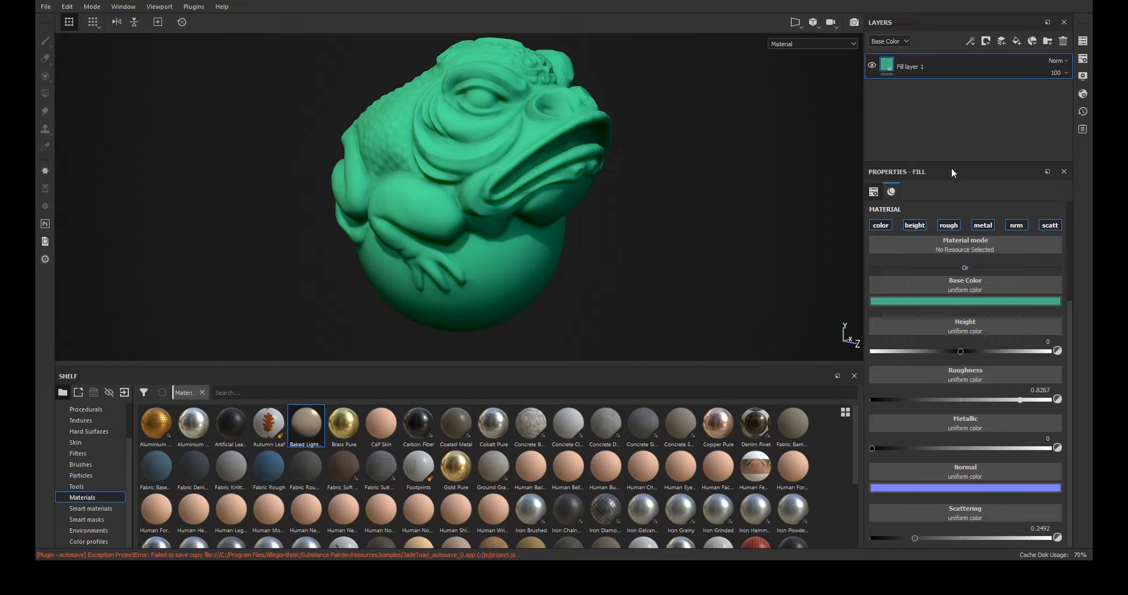
- Rename the fill layer as Base
{"action": "double_click", "coordinate": [913, 66]}
{"action": "type", "text": "Bas"}
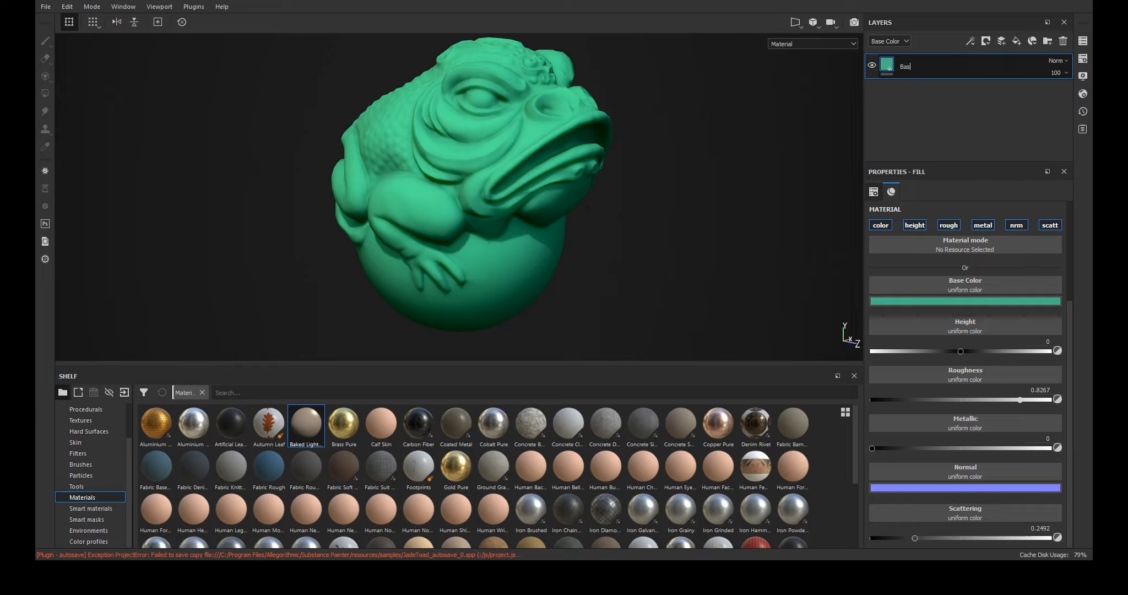
{"action": "type", "text": "e"}
{"action": "left_click", "coordinate": [918, 113]}
- Add a new fill layer above Base with a black mask and open its fill properties
{"action": "left_click", "coordinate": [1016, 41]}
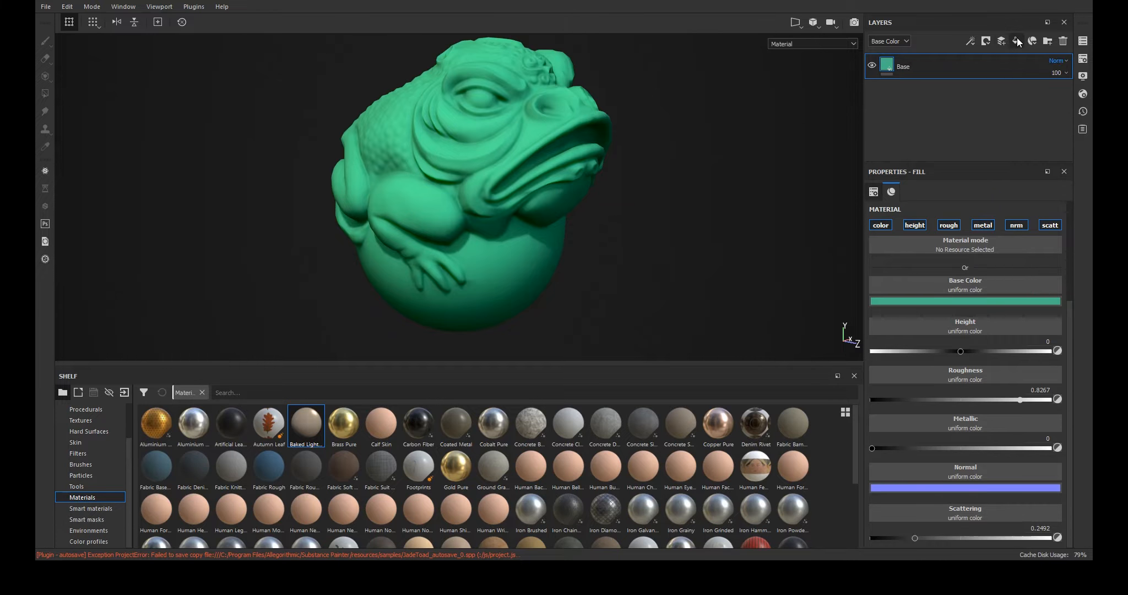
{"action": "left_click", "coordinate": [959, 76]}
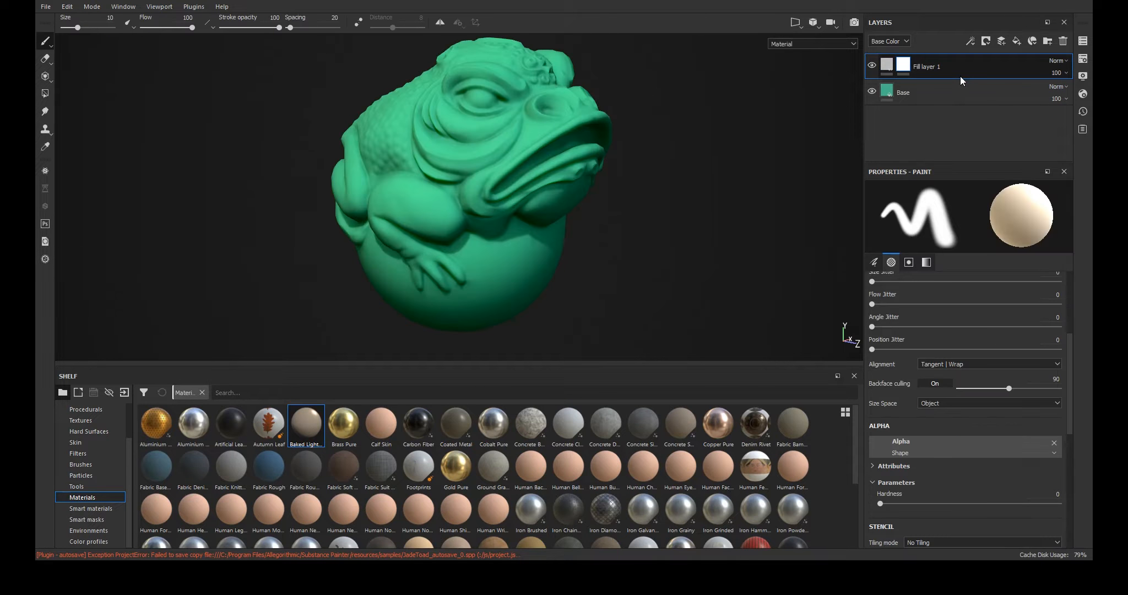
{"action": "left_click", "coordinate": [888, 64]}
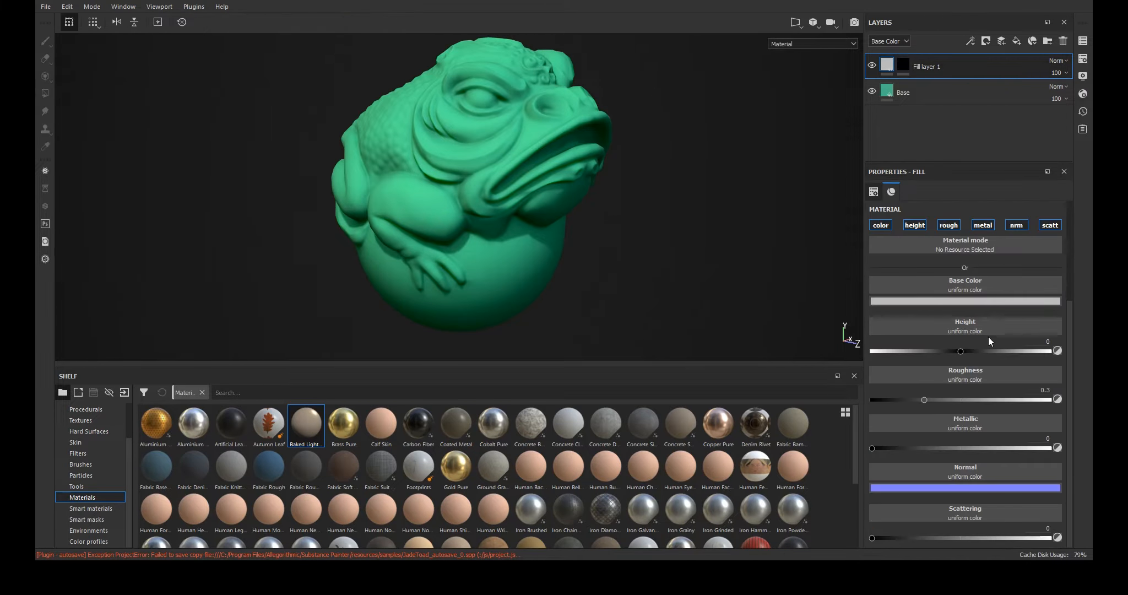
- Disable every channel except scattering on the new fill layer and set scattering to 1
{"action": "left_click", "coordinate": [881, 225]}
{"action": "left_click", "coordinate": [915, 225]}
{"action": "left_click", "coordinate": [949, 225]}
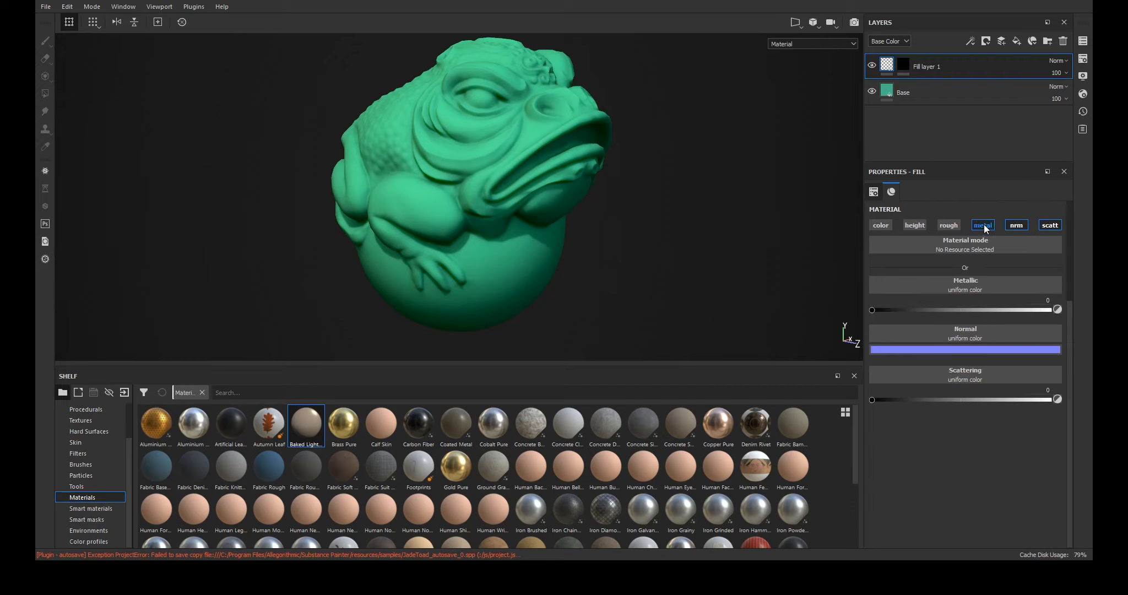
{"action": "left_click", "coordinate": [982, 225]}
{"action": "left_click", "coordinate": [1016, 225]}
{"action": "left_click_drag", "start_coordinate": [872, 310], "coordinate": [979, 310]}
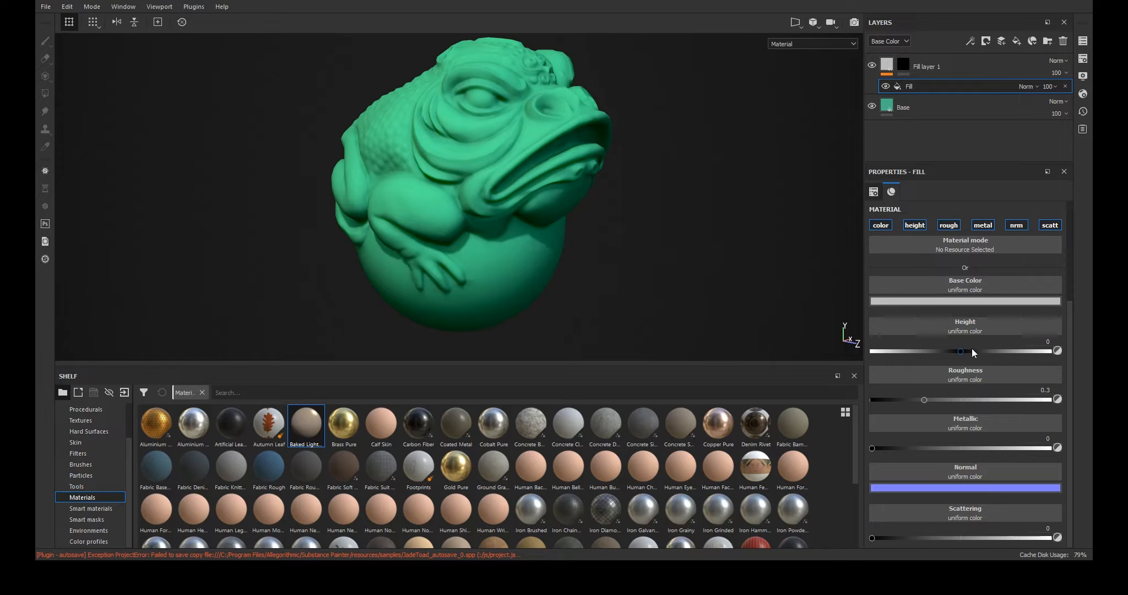
- Delete the fill effect from the new layer's mask
{"action": "scroll", "coordinate": [972, 350], "scroll_direction": "up", "scroll_amount": 4}
{"action": "scroll", "coordinate": [972, 349], "scroll_direction": "down", "scroll_amount": 4}
{"action": "scroll", "coordinate": [971, 378], "scroll_direction": "up", "scroll_amount": 3}
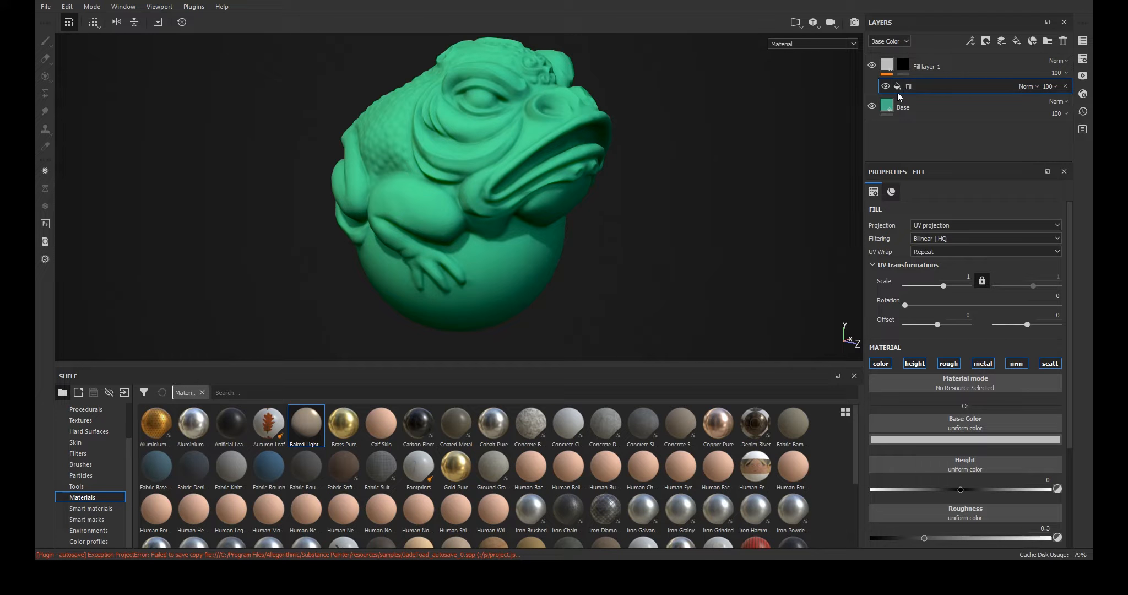
{"action": "left_click", "coordinate": [1064, 86]}
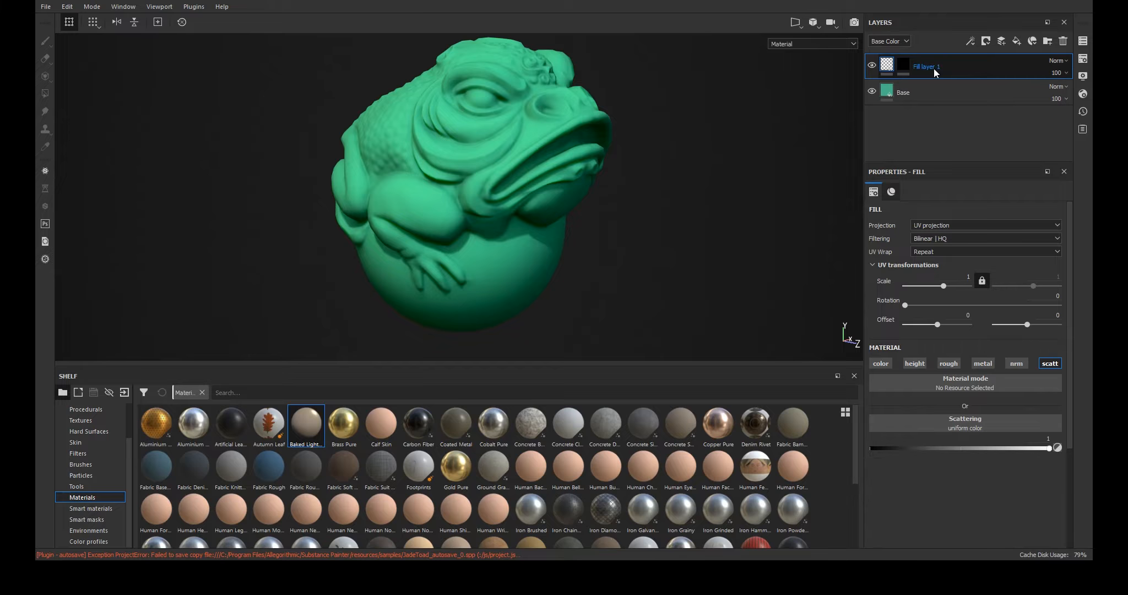
- Add a mask fill using the Toad_thickness map, then add an inverted Levels effect above it
{"action": "left_click", "coordinate": [906, 63]}
{"action": "left_click", "coordinate": [932, 297]}
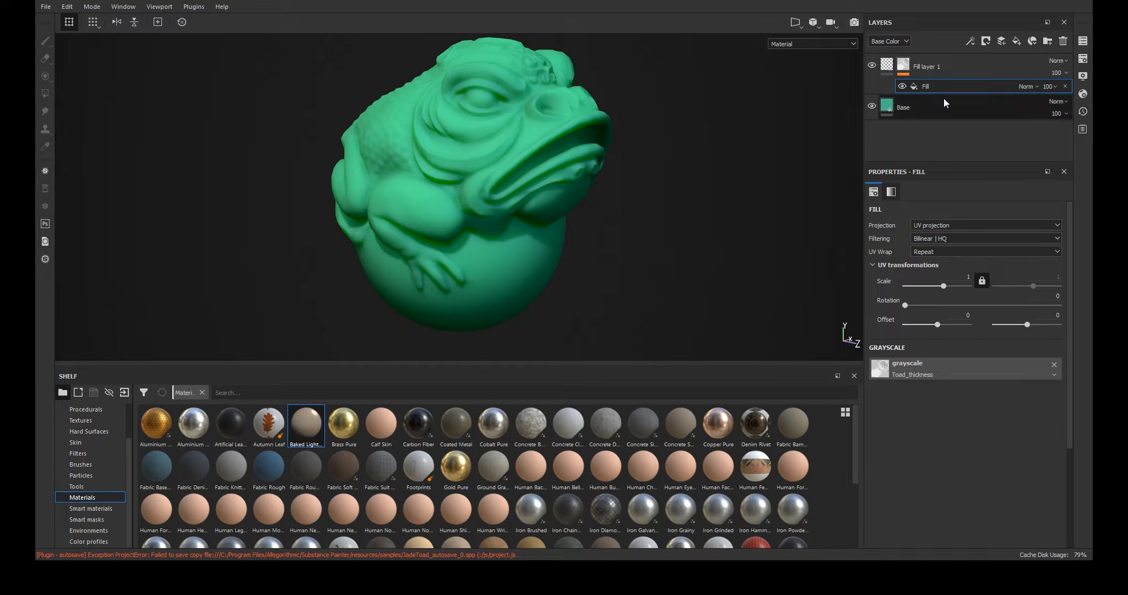
{"action": "left_click", "coordinate": [931, 71]}
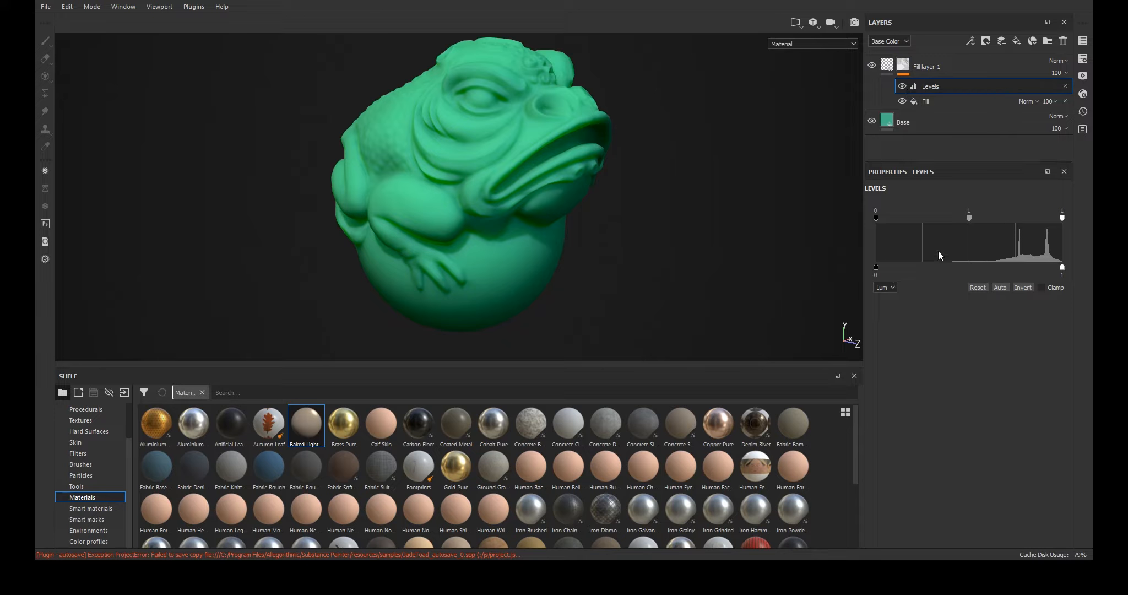
{"action": "left_click", "coordinate": [1016, 287]}
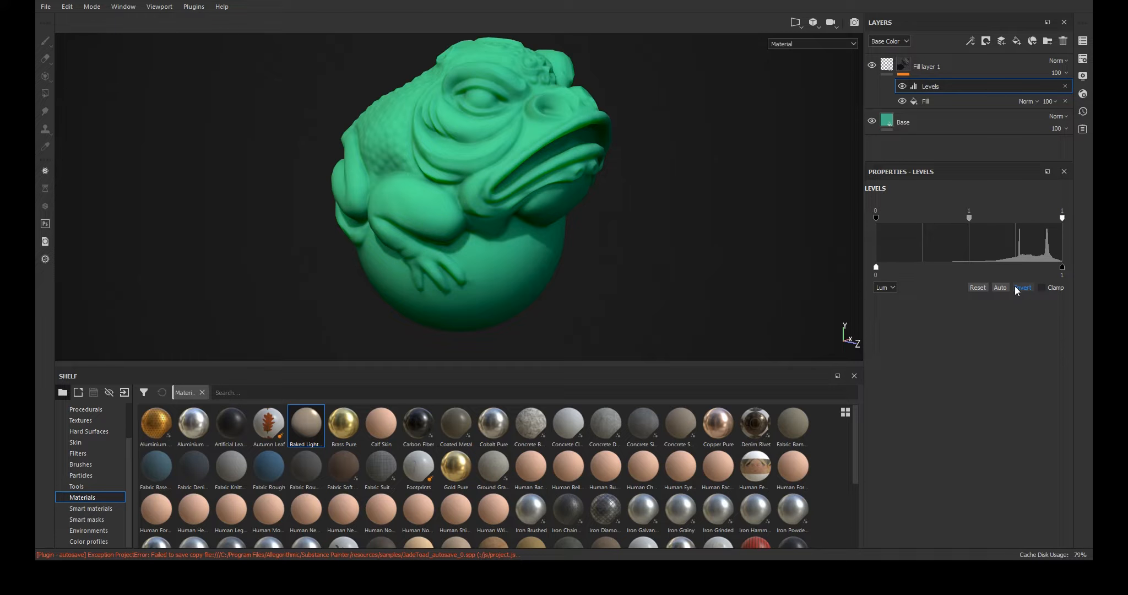
- Darken the Base layer's base colour to a more muted green
{"action": "left_click", "coordinate": [920, 123]}
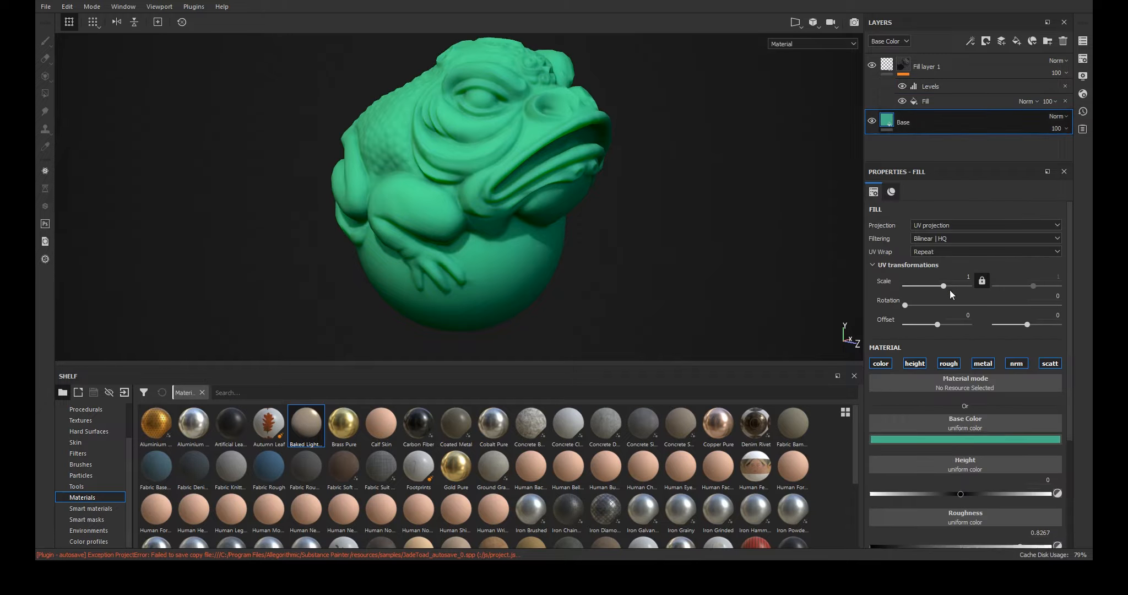
{"action": "left_click", "coordinate": [974, 439]}
{"action": "left_click", "coordinate": [986, 496]}
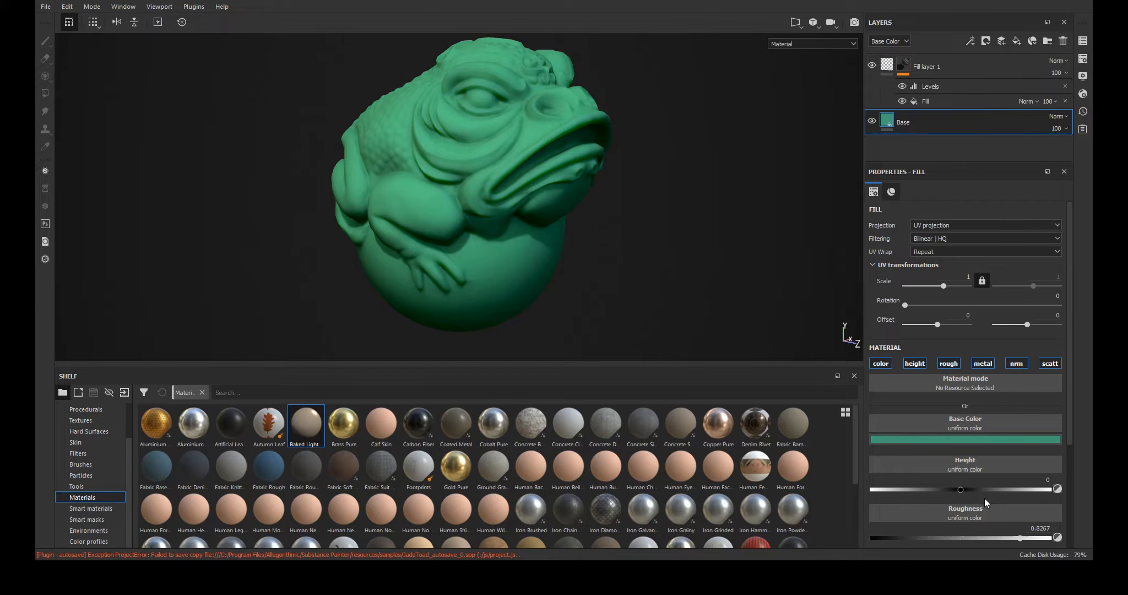
{"action": "left_click", "coordinate": [1055, 521]}
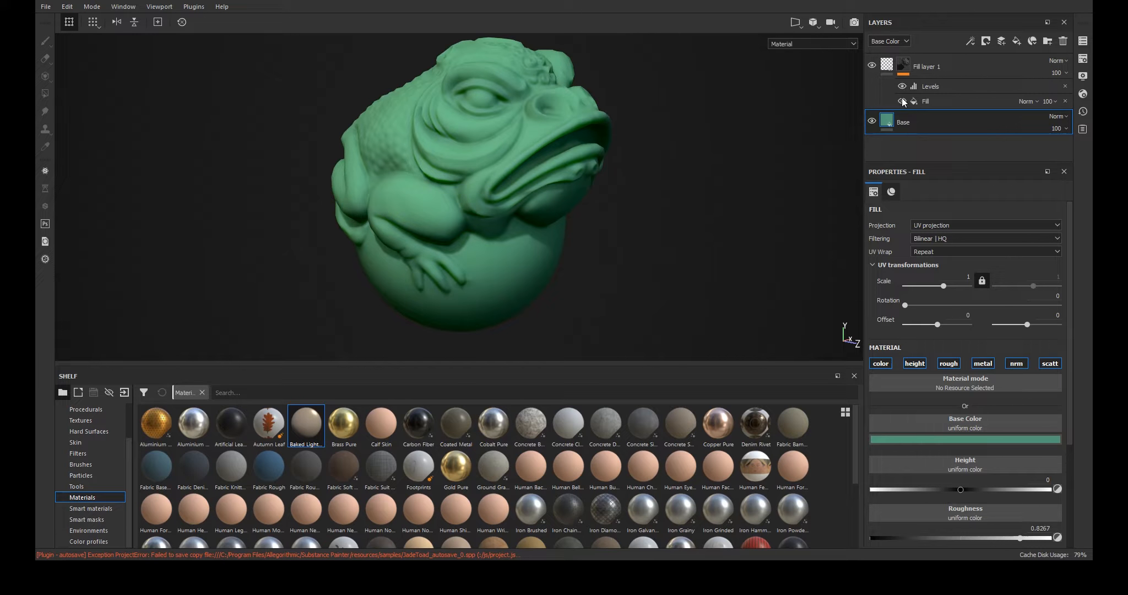
- Rename the scattering fill layer as Thickness Scattering
{"action": "double_click", "coordinate": [919, 67]}
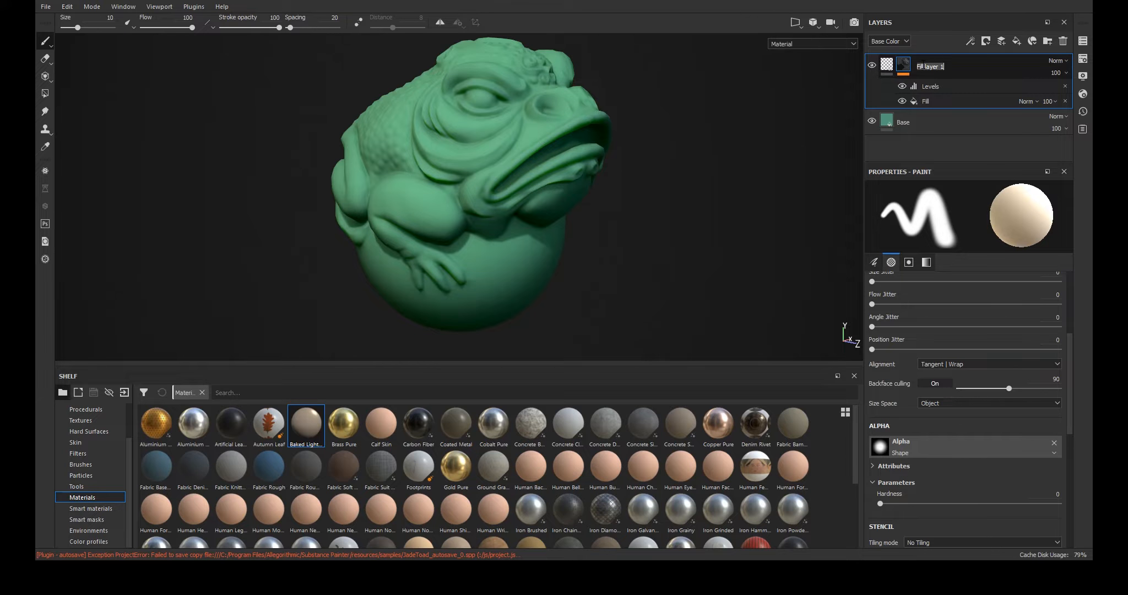
{"action": "type", "text": "Thickness Scattering"}
{"action": "key", "text": "Return"}
- Add a new fill layer with a black mask containing a fill effect using the Grunge Marble Veins texture
{"action": "left_click", "coordinate": [1014, 44]}
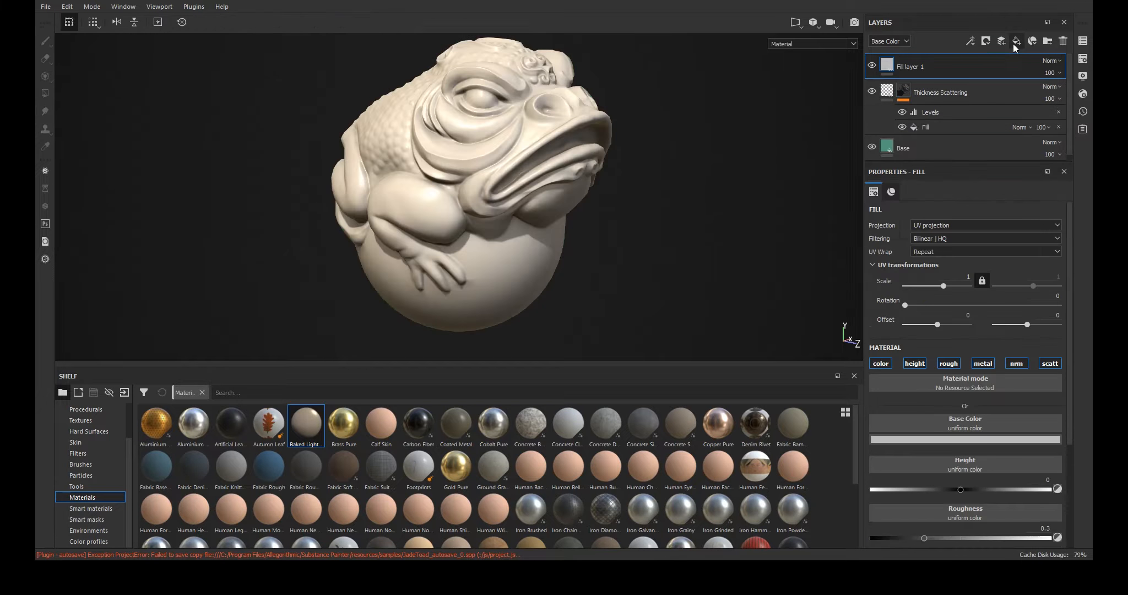
{"action": "right_click", "coordinate": [910, 64]}
{"action": "left_click", "coordinate": [940, 81]}
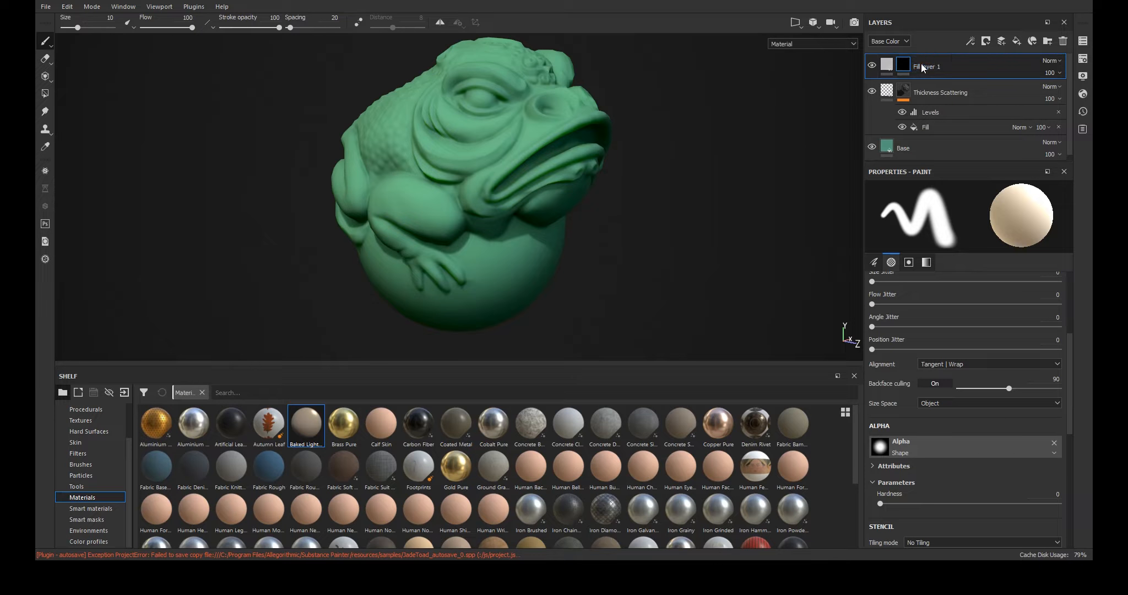
{"action": "left_click", "coordinate": [944, 425]}
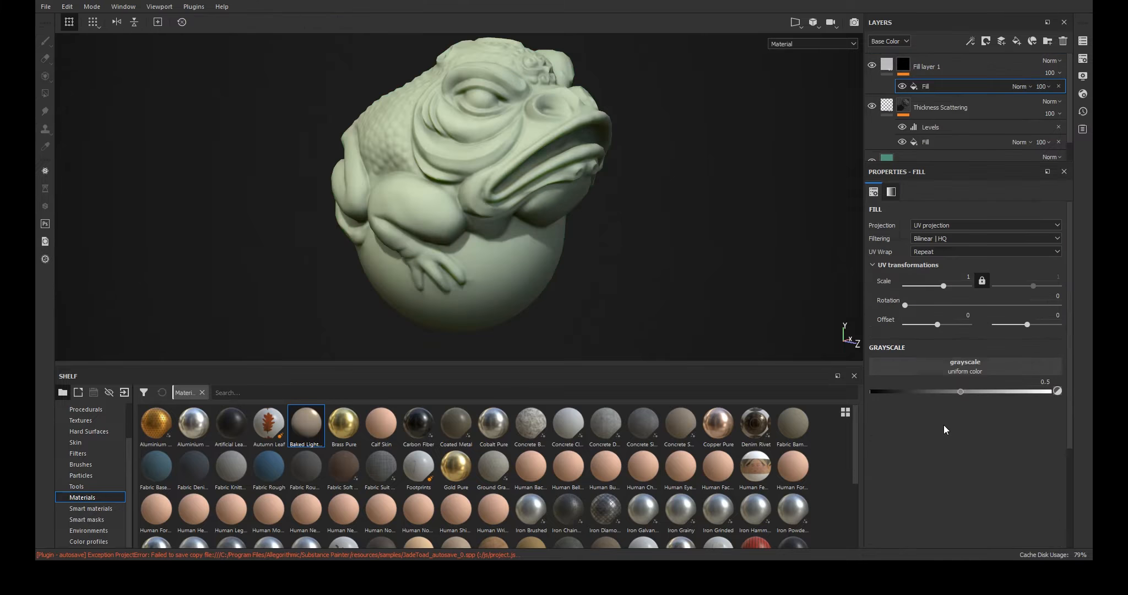
{"action": "left_click", "coordinate": [907, 382]}
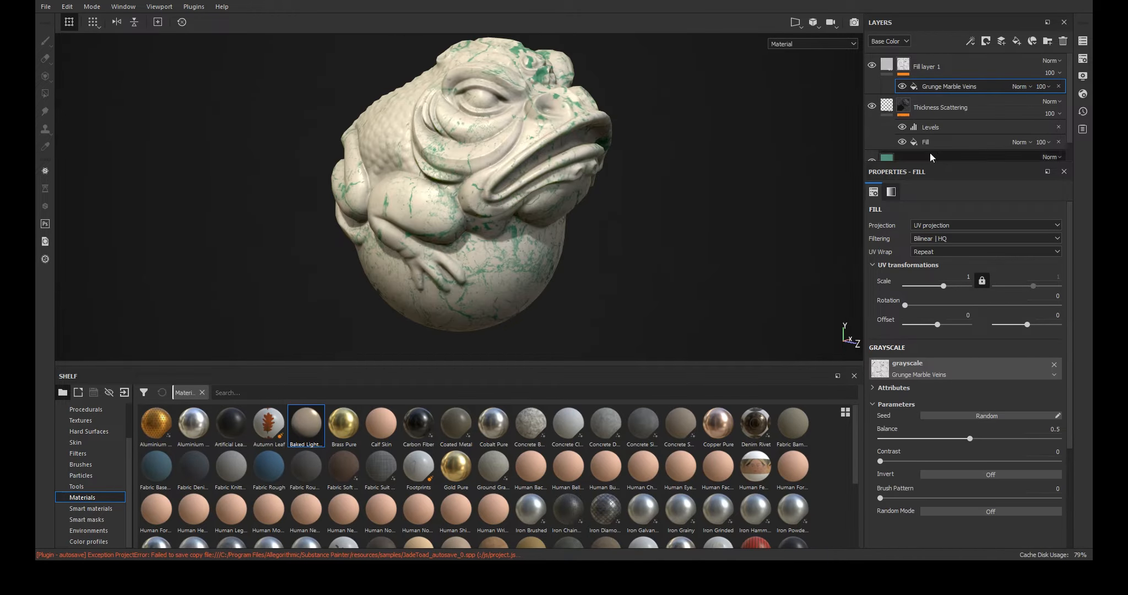
- Set the veins texture to invert on, balance 0.18, contrast 0.08, random mode on, rotation variation about 256
{"action": "left_click", "coordinate": [964, 475]}
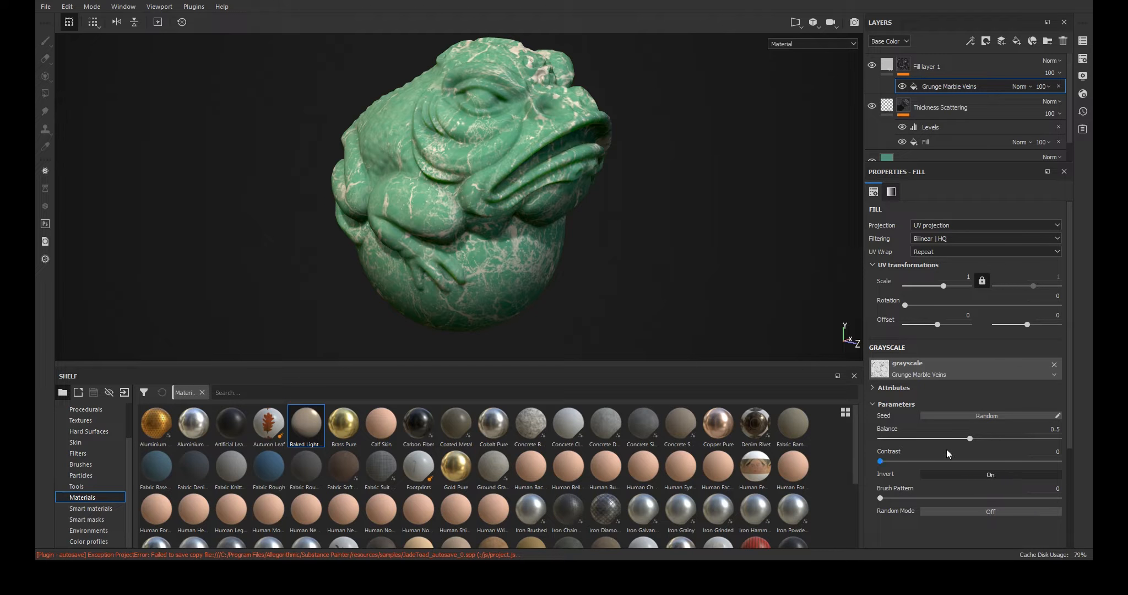
{"action": "left_click_drag", "start_coordinate": [969, 438], "coordinate": [912, 443]}
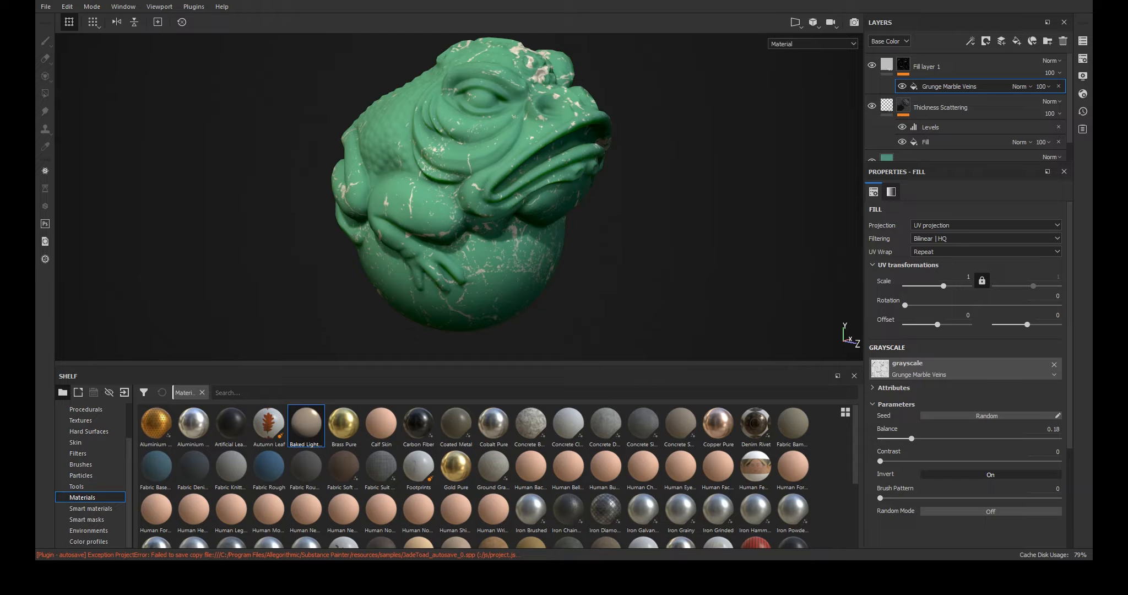
{"action": "left_click_drag", "start_coordinate": [880, 461], "coordinate": [893, 461]}
{"action": "left_click", "coordinate": [1005, 513]}
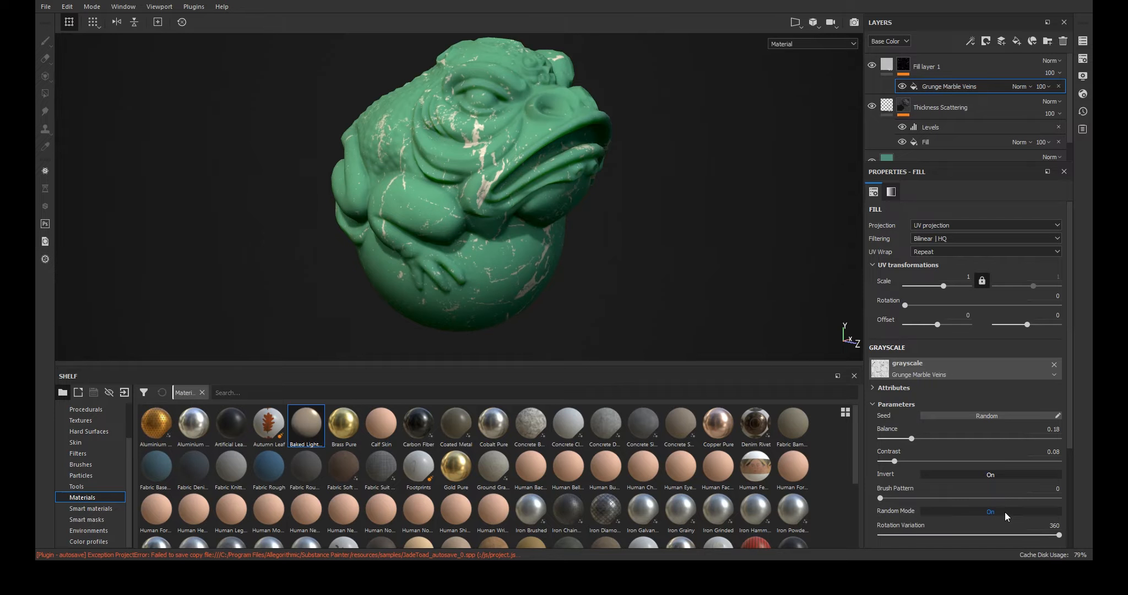
{"action": "left_click_drag", "start_coordinate": [1059, 535], "coordinate": [1003, 527]}
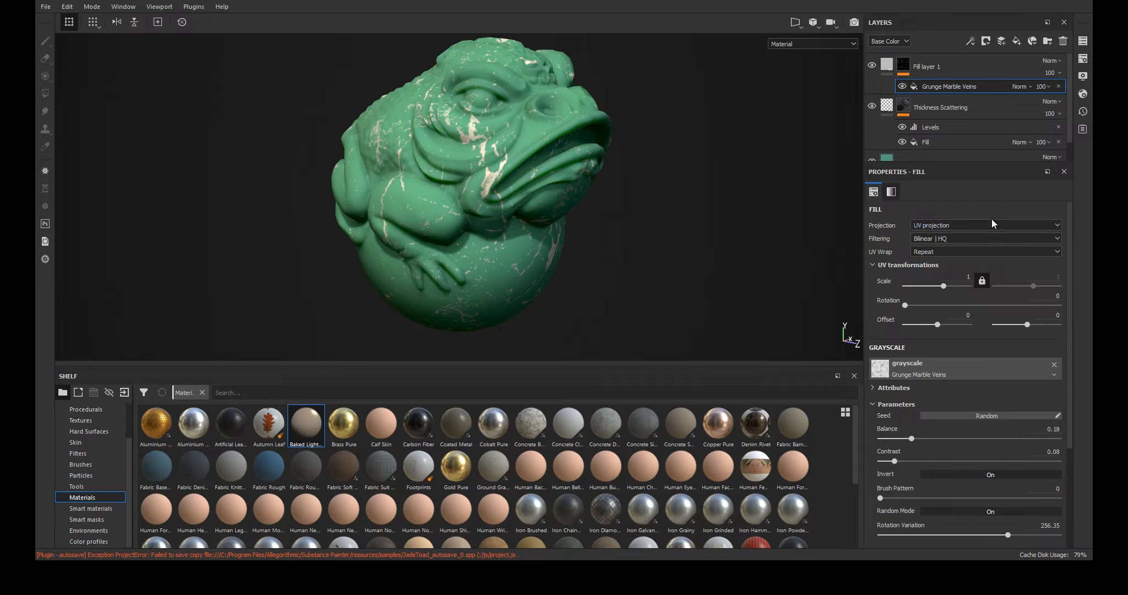
- Rename the new fill layer as Veins
{"action": "double_click", "coordinate": [934, 66]}
{"action": "type", "text": "Veins"}
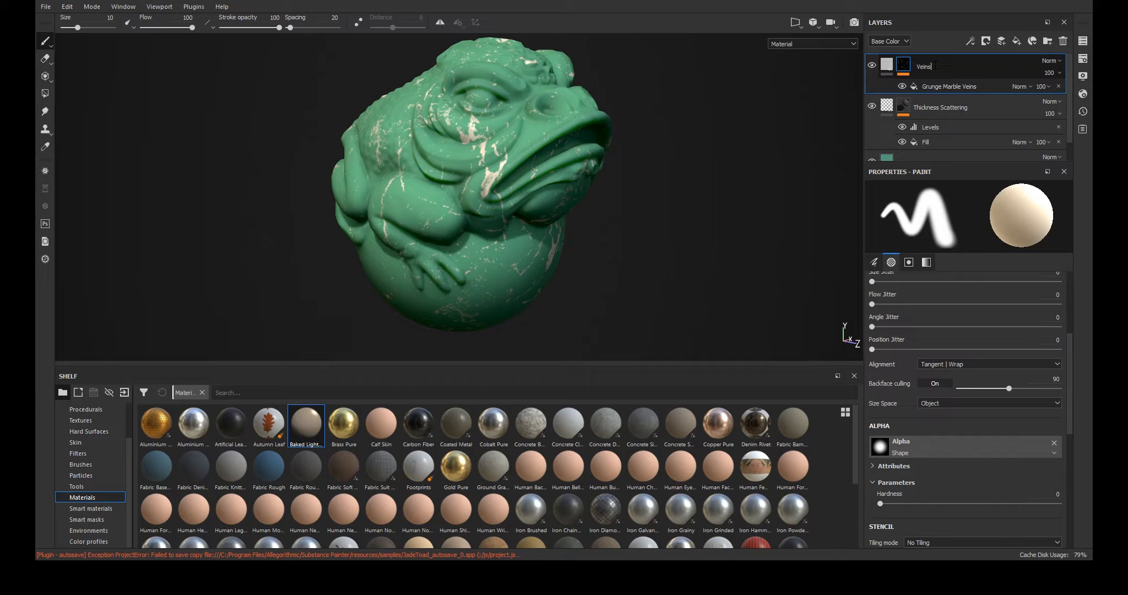
{"action": "key", "text": "Return"}
- Set the Veins layer's blending mode to Linear Dodge and its opacity to about 31
{"action": "left_click_drag", "start_coordinate": [1046, 71], "coordinate": [1051, 91]}
{"action": "left_click", "coordinate": [1030, 165]}
{"action": "left_click_drag", "start_coordinate": [1048, 94], "coordinate": [1056, 96]}
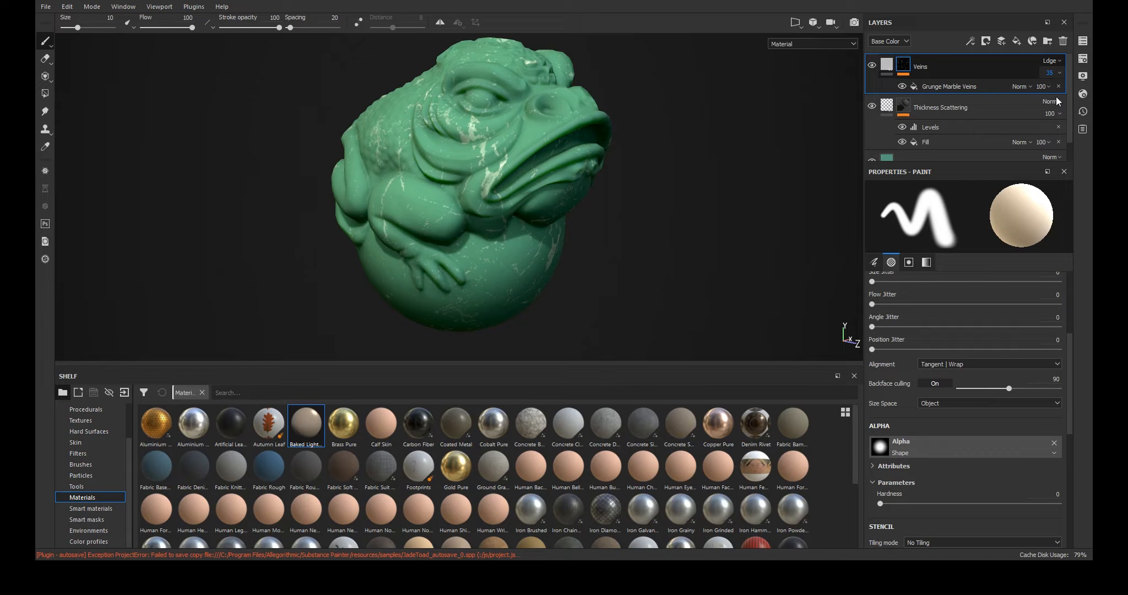
- Switch the veins mask fill's projection to Tri-planar projection
{"action": "right_click_drag", "start_coordinate": [660, 254], "coordinate": [766, 256], "text": "shift"}
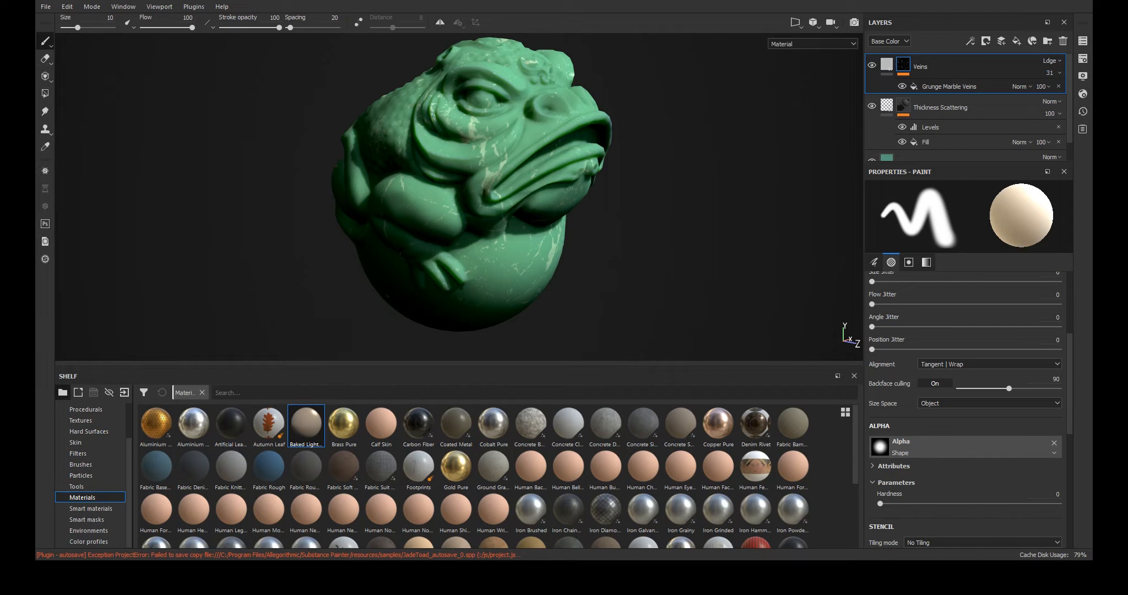
{"action": "left_click", "coordinate": [949, 87]}
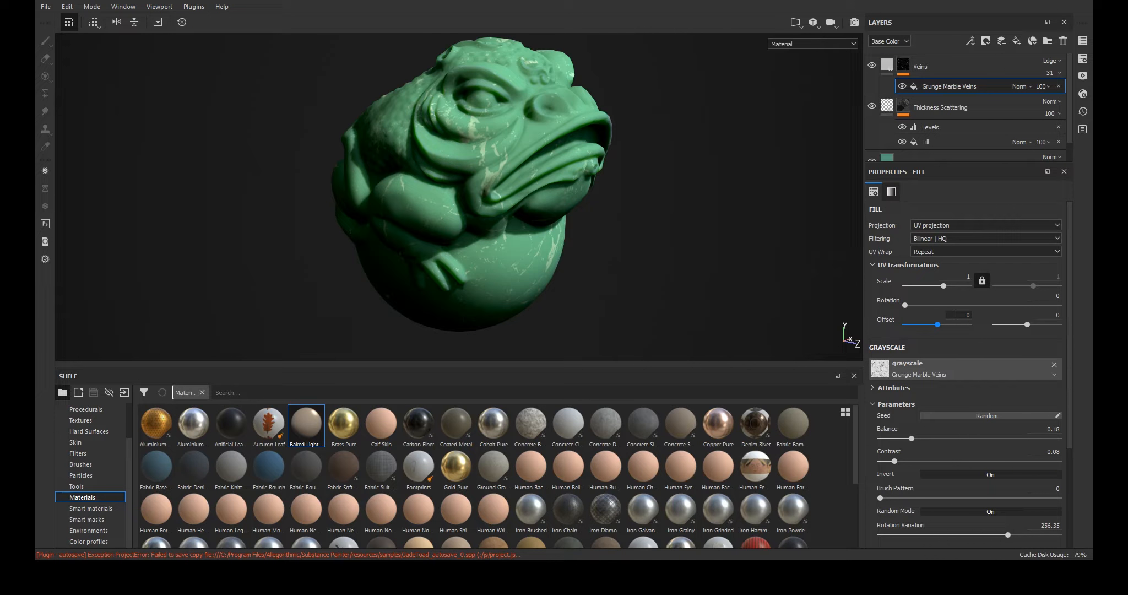
{"action": "left_click", "coordinate": [927, 226]}
{"action": "left_click", "coordinate": [923, 239]}
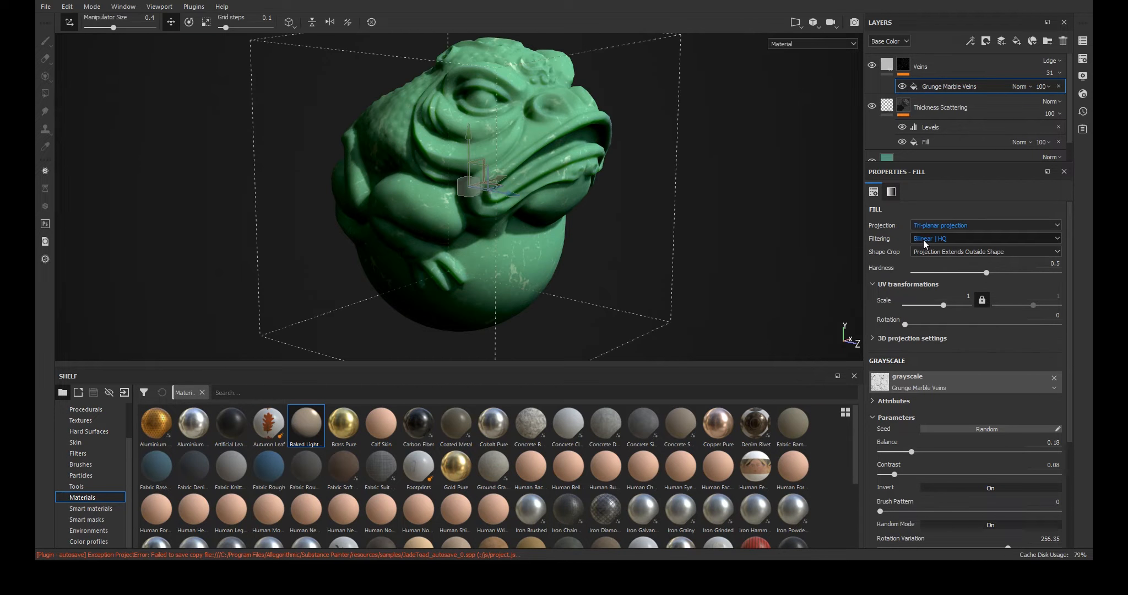
- Adjust the veins mask fill to balance 0.28, contrast 0.2, rotation 50.5 and rotation variation about 241
{"action": "right_click_drag", "start_coordinate": [652, 212], "coordinate": [695, 215], "text": "shift"}
{"action": "scroll", "coordinate": [923, 398], "scroll_direction": "down", "scroll_amount": 1}
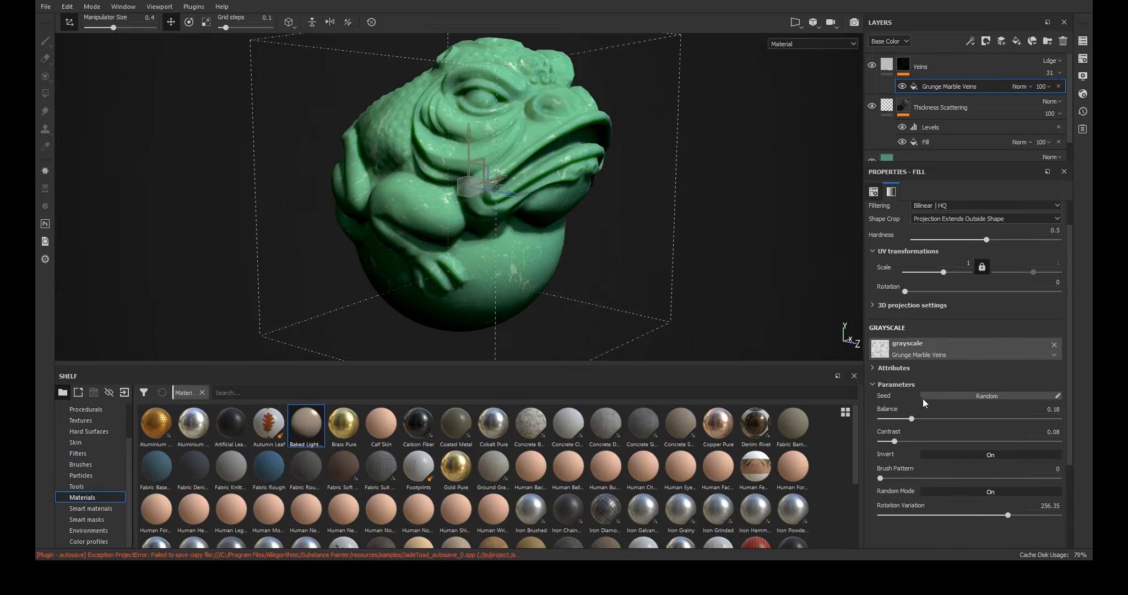
{"action": "left_click_drag", "start_coordinate": [912, 418], "coordinate": [913, 418]}
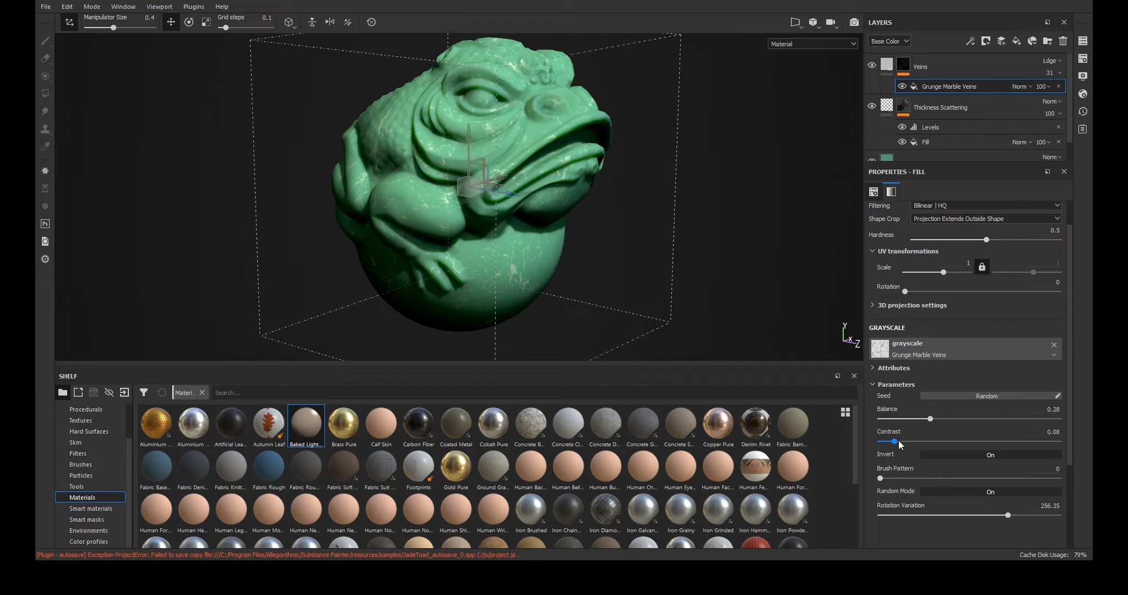
{"action": "left_click_drag", "start_coordinate": [897, 441], "coordinate": [915, 440]}
{"action": "mouse_move", "coordinate": [1006, 512]}
{"action": "left_mouse_down"}
{"action": "mouse_move", "coordinate": [1049, 515]}
{"action": "mouse_move", "coordinate": [915, 515]}
{"action": "mouse_move", "coordinate": [900, 495]}
{"action": "mouse_move", "coordinate": [999, 494]}
{"action": "left_mouse_up"}
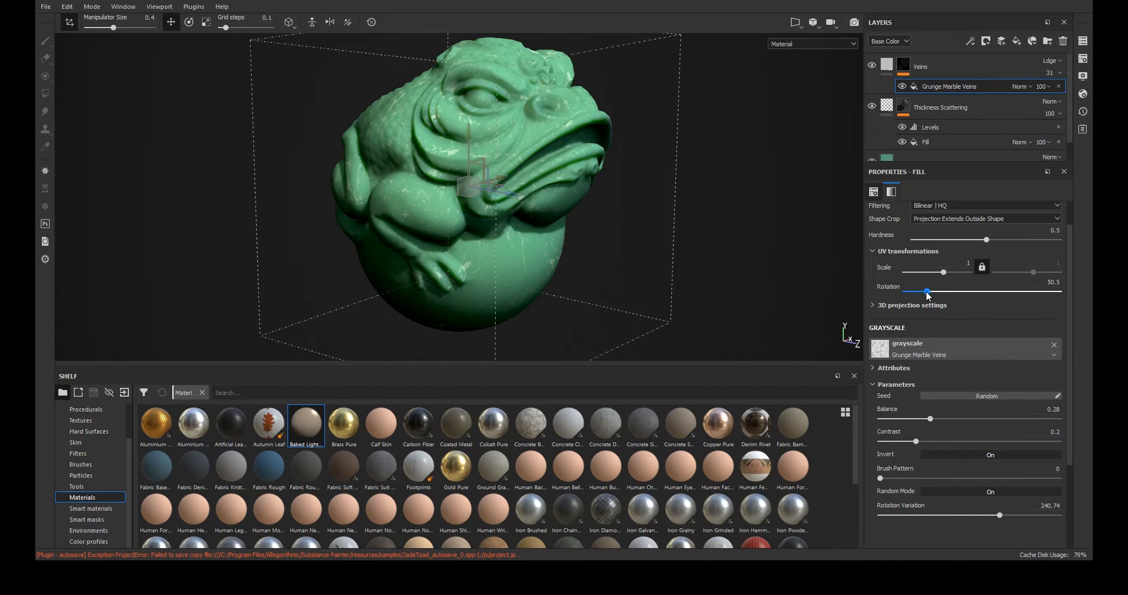
- Set the veins mask fill's rotation to about 9
{"action": "left_click_drag", "start_coordinate": [907, 293], "coordinate": [908, 293]}
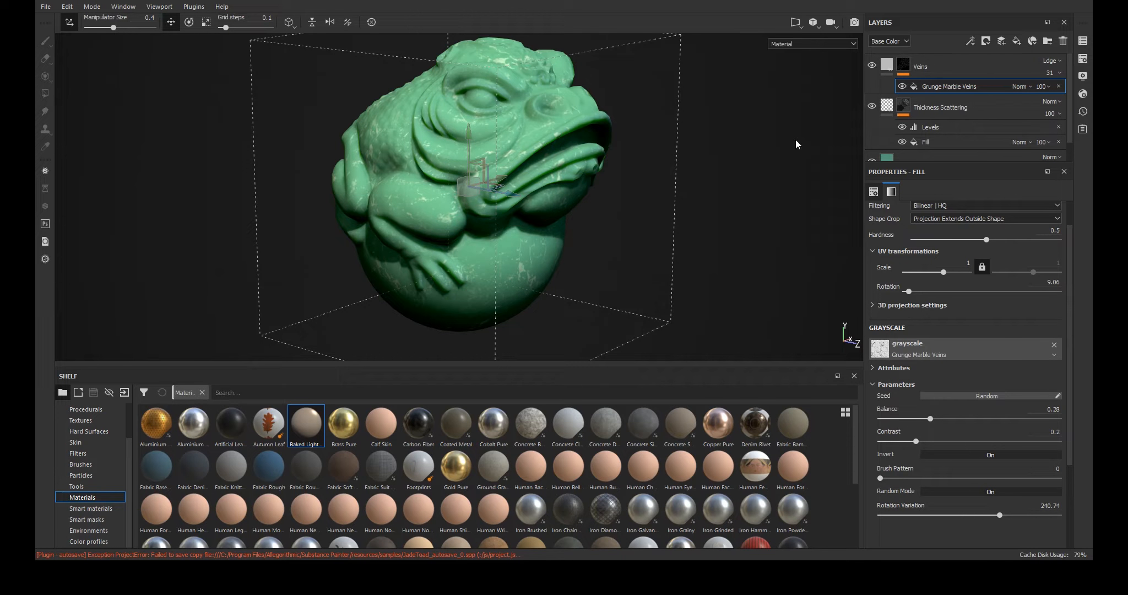
- Add a new fill layer above Veins and restrict it to the color and scattering channels
{"action": "left_click", "coordinate": [950, 69]}
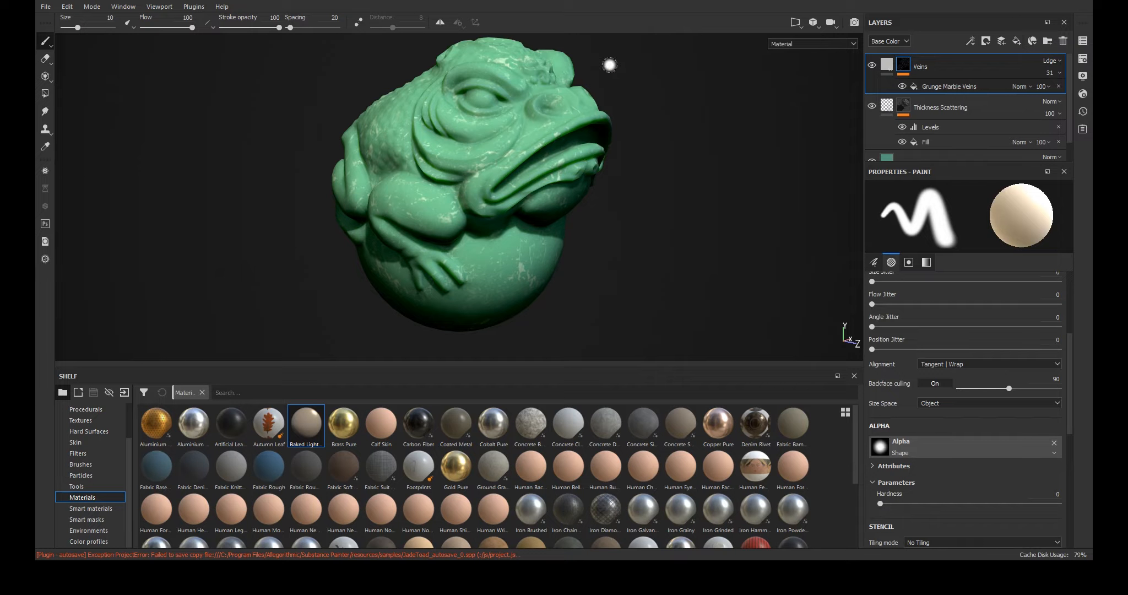
{"action": "left_click", "coordinate": [1016, 43]}
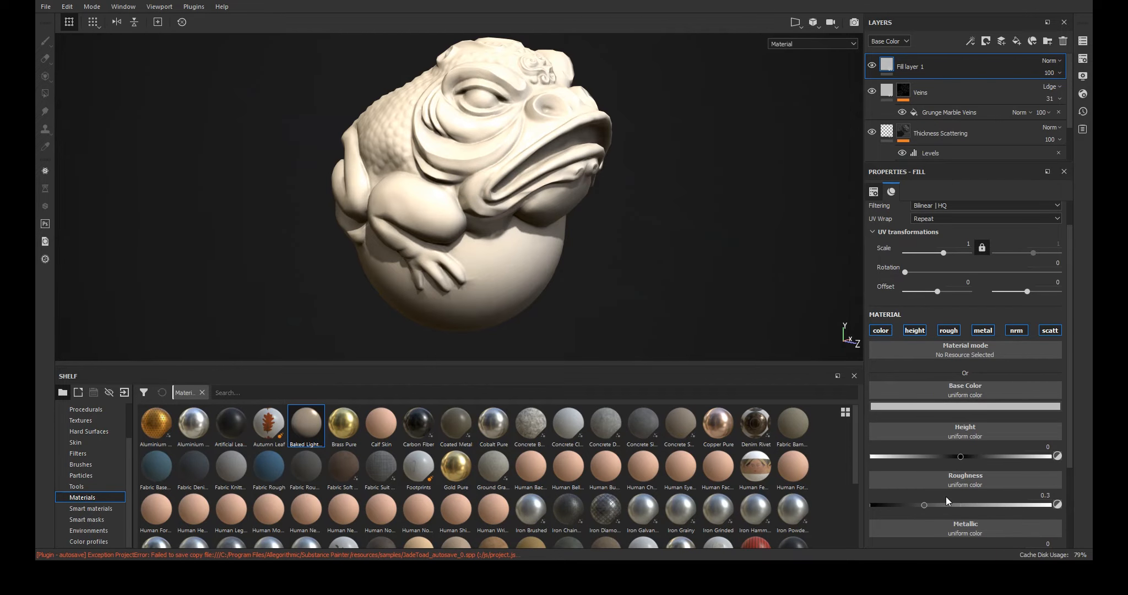
{"action": "left_click", "coordinate": [914, 330]}
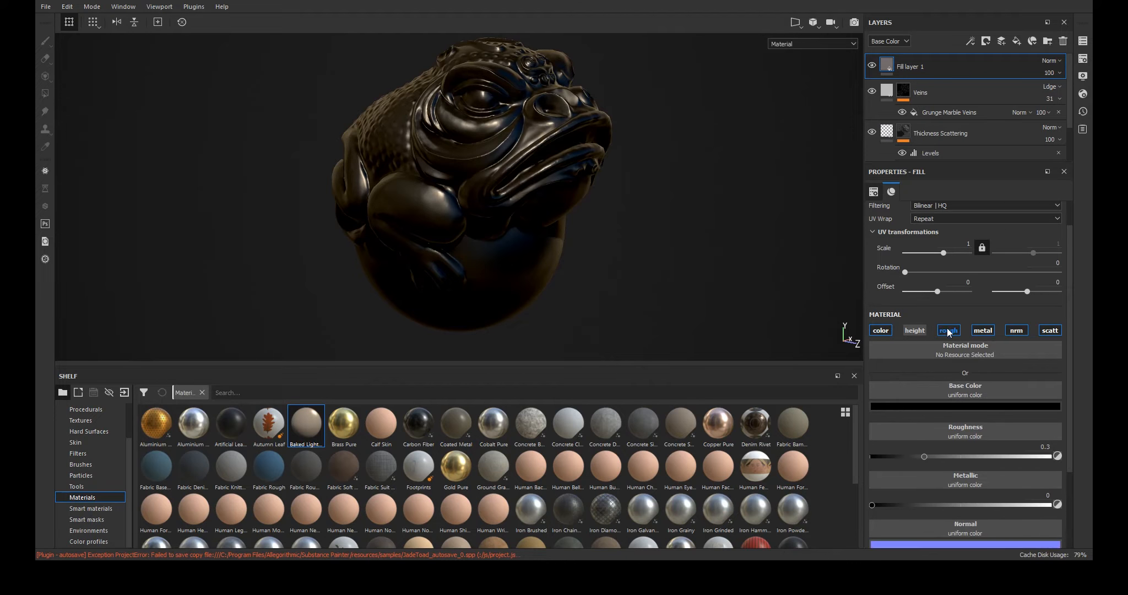
{"action": "left_click", "coordinate": [948, 330]}
{"action": "left_click", "coordinate": [983, 330]}
{"action": "left_click", "coordinate": [1016, 330]}
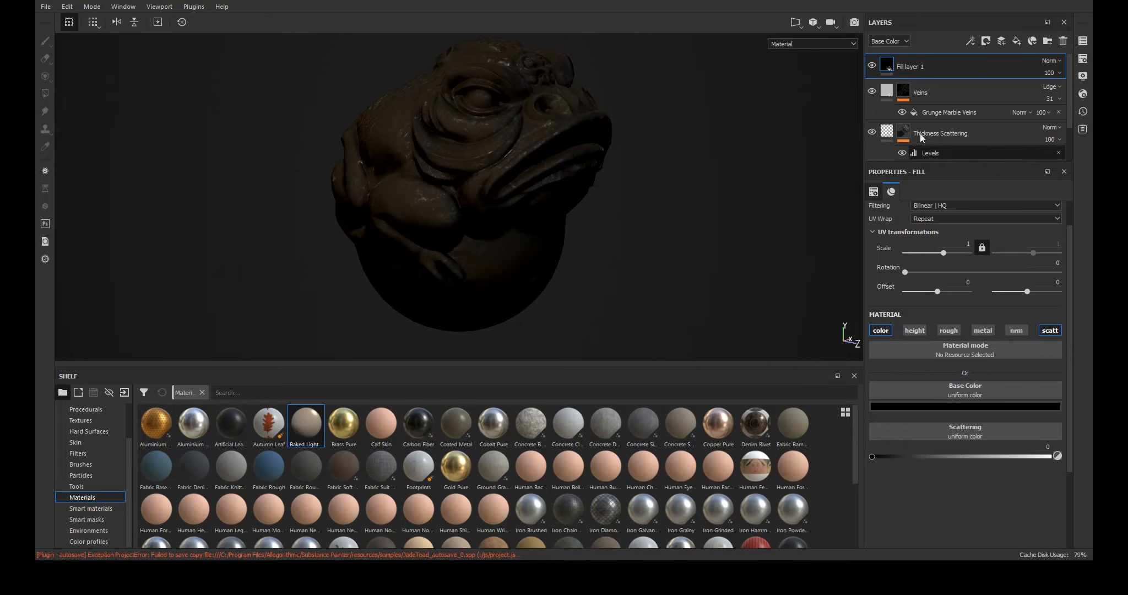
- Add a black mask with a Mask Editor generator to the new fill layer
{"action": "right_click", "coordinate": [906, 65]}
{"action": "left_click", "coordinate": [957, 81]}
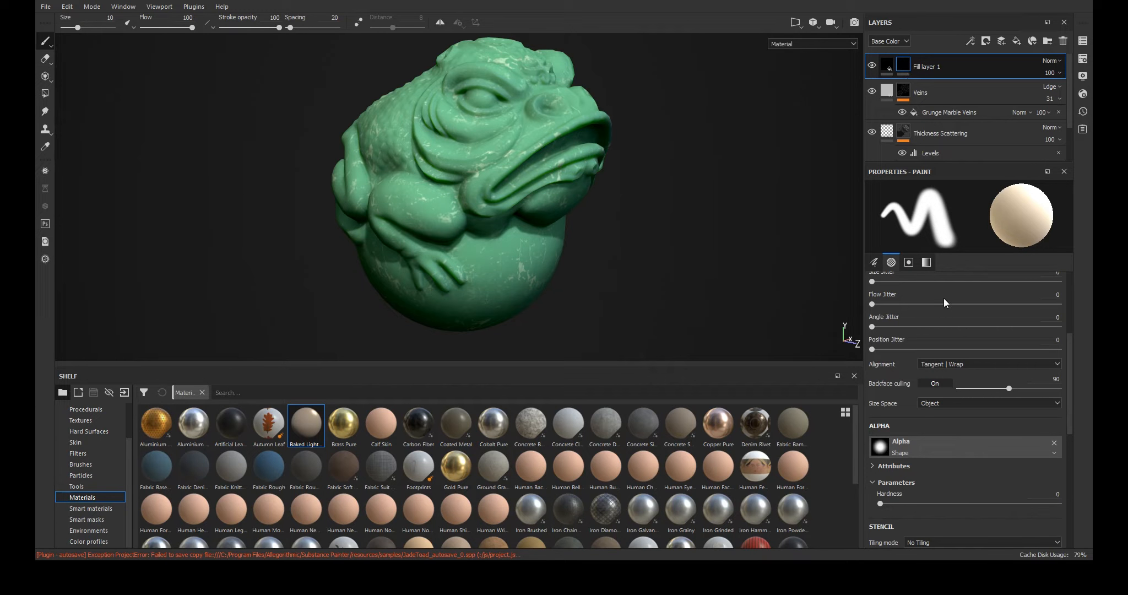
{"action": "left_click", "coordinate": [942, 273]}
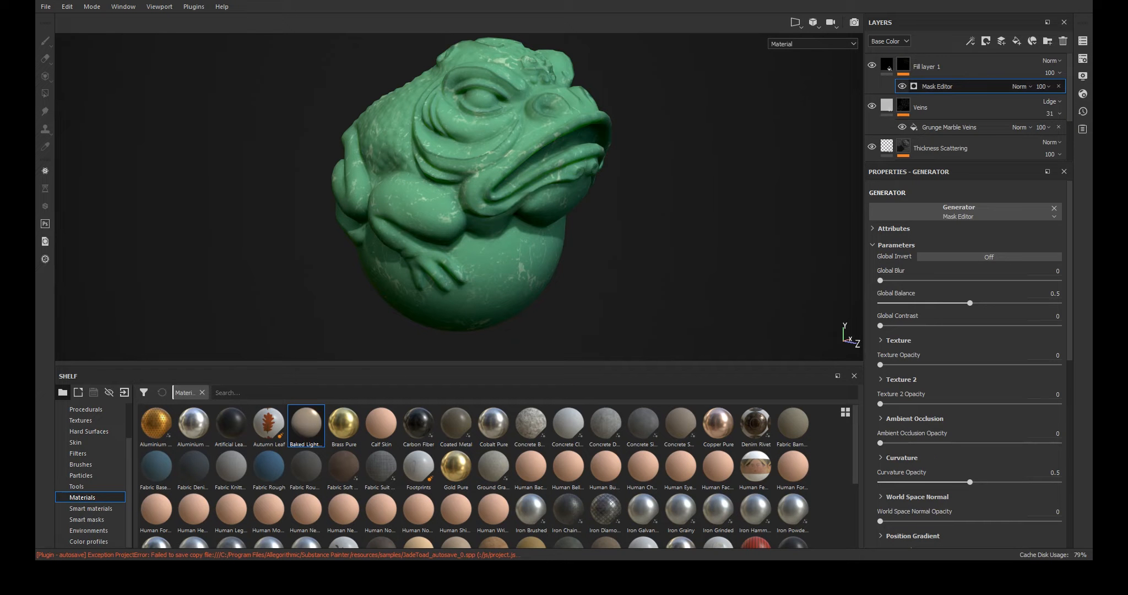
- Add a Blur filter to the new fill layer's mask and adjust its blur intensity
{"action": "left_click", "coordinate": [918, 70]}
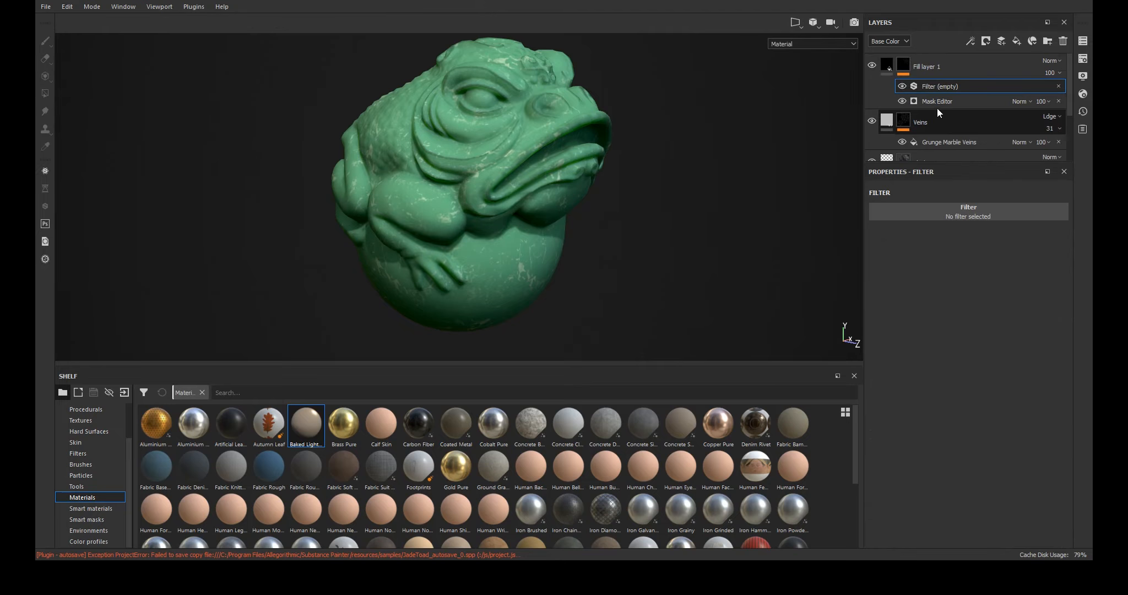
{"action": "left_click", "coordinate": [961, 207]}
{"action": "left_click", "coordinate": [954, 238]}
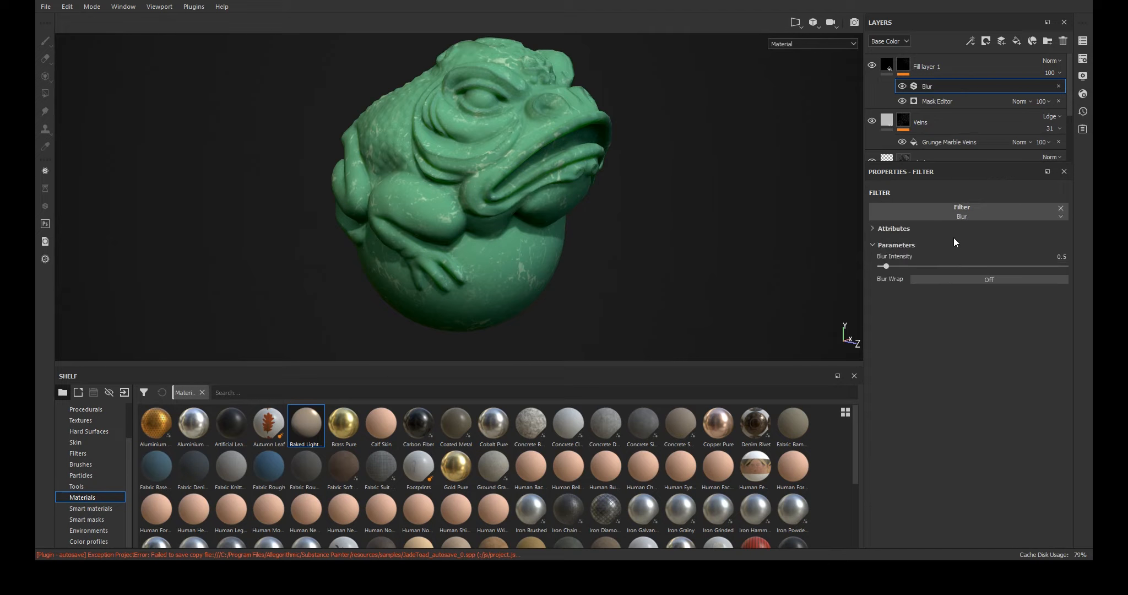
{"action": "mouse_move", "coordinate": [886, 266]}
{"action": "left_mouse_down"}
{"action": "mouse_move", "coordinate": [913, 263]}
{"action": "mouse_move", "coordinate": [889, 261]}
{"action": "left_mouse_up"}
- Review the Mask Editor generator's parameters, including Global Invert
{"action": "left_click", "coordinate": [932, 98]}
{"action": "scroll", "coordinate": [938, 253], "scroll_direction": "down", "scroll_amount": 10}
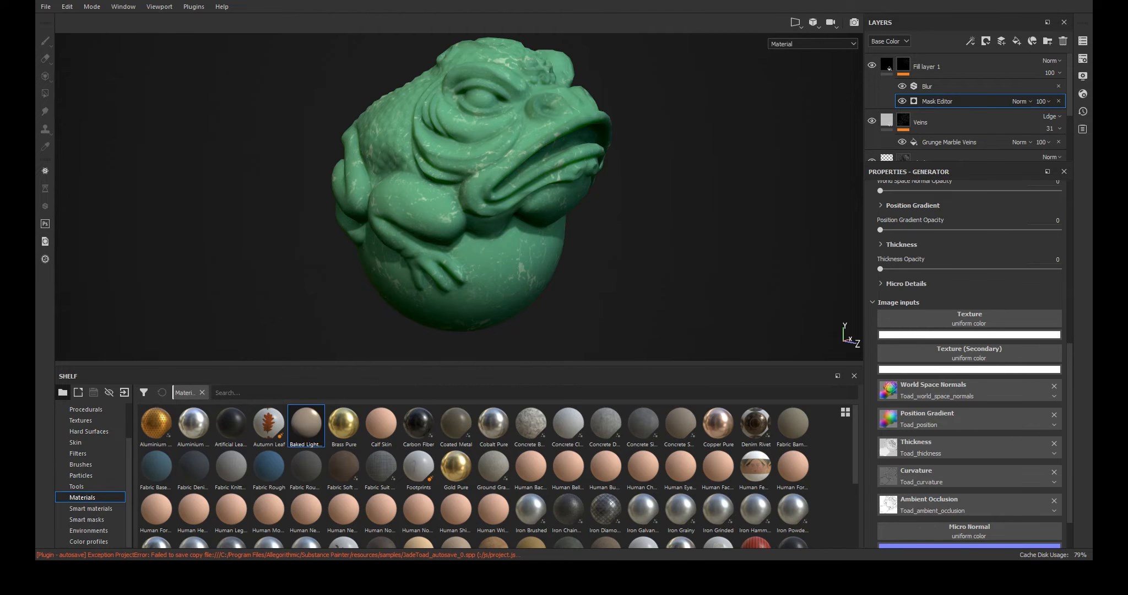
{"action": "scroll", "coordinate": [969, 358], "scroll_direction": "up", "scroll_amount": 10}
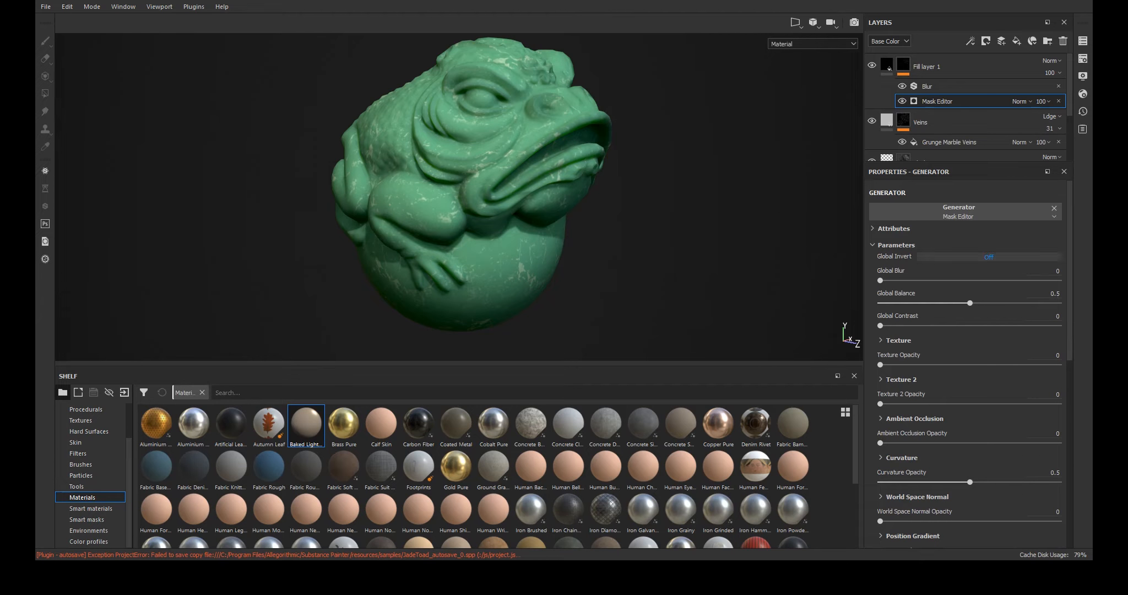
{"action": "left_click", "coordinate": [937, 259]}
{"action": "left_click", "coordinate": [938, 259]}
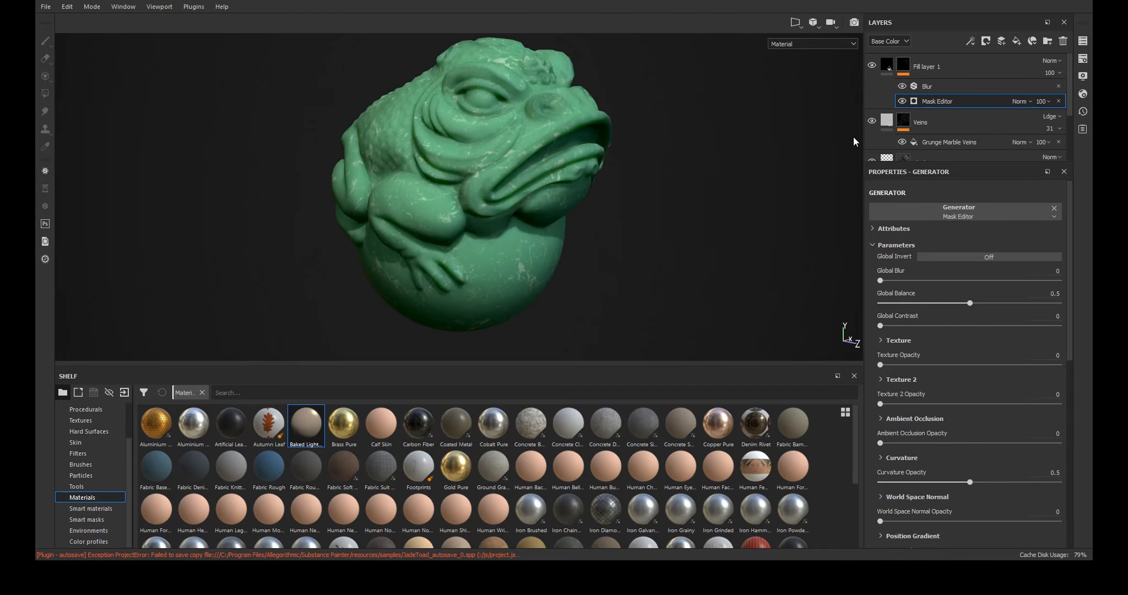
- Set the new fill layer's base color to a pale olive-yellow tint
{"action": "left_click", "coordinate": [886, 65]}
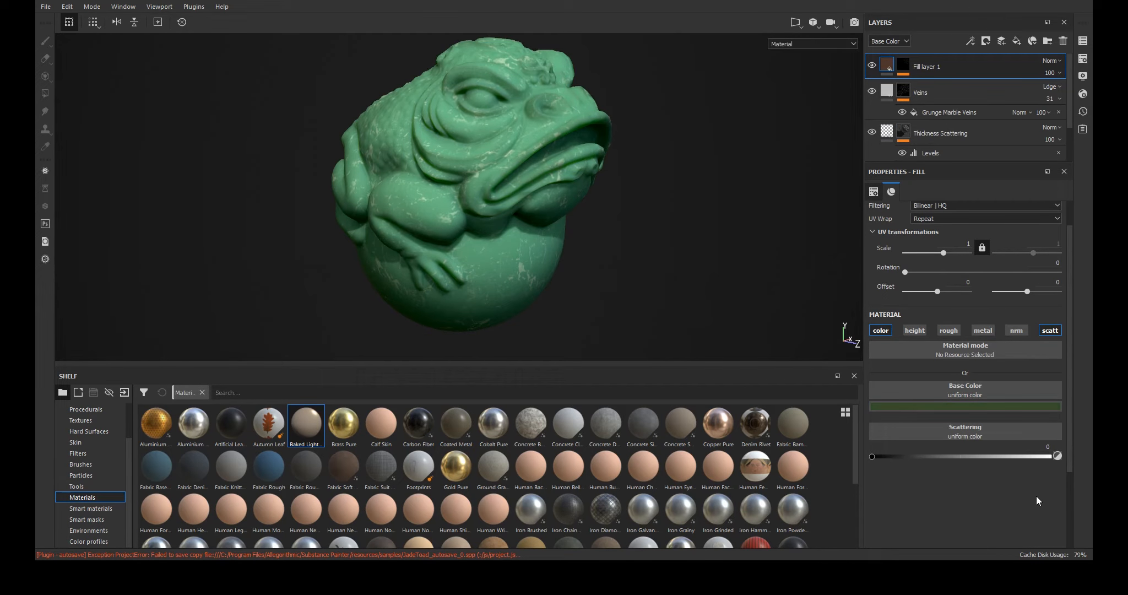
{"action": "mouse_move", "coordinate": [977, 483]}
{"action": "left_mouse_down"}
{"action": "mouse_move", "coordinate": [990, 477]}
{"action": "mouse_move", "coordinate": [983, 466]}
{"action": "mouse_move", "coordinate": [962, 473]}
{"action": "mouse_move", "coordinate": [967, 463]}
{"action": "mouse_move", "coordinate": [969, 473]}
{"action": "left_mouse_up"}
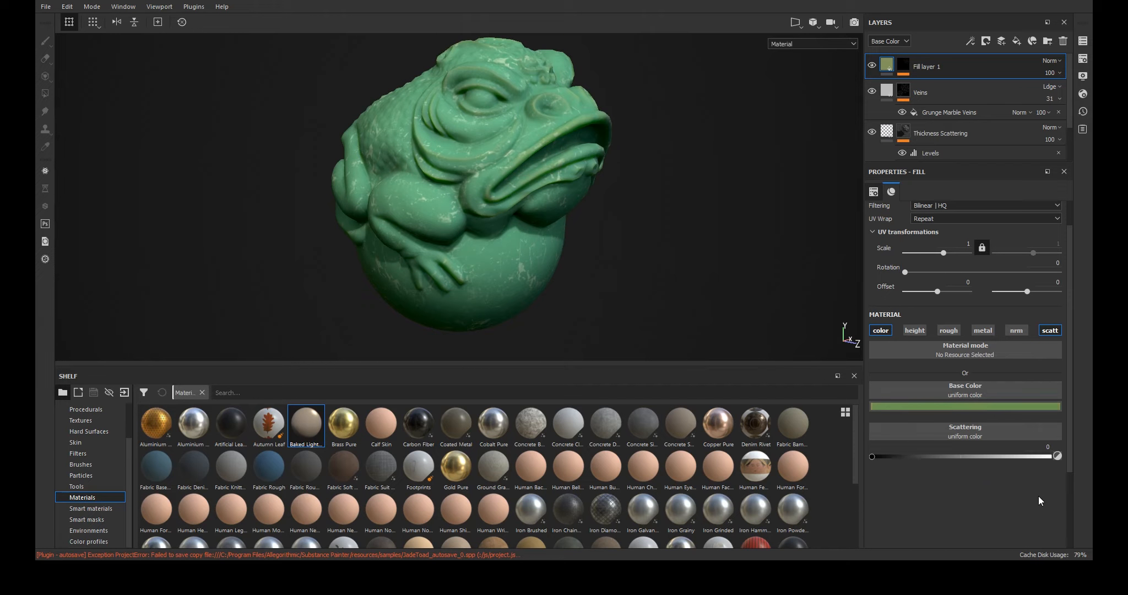
{"action": "left_click_drag", "start_coordinate": [1038, 495], "coordinate": [1038, 510]}
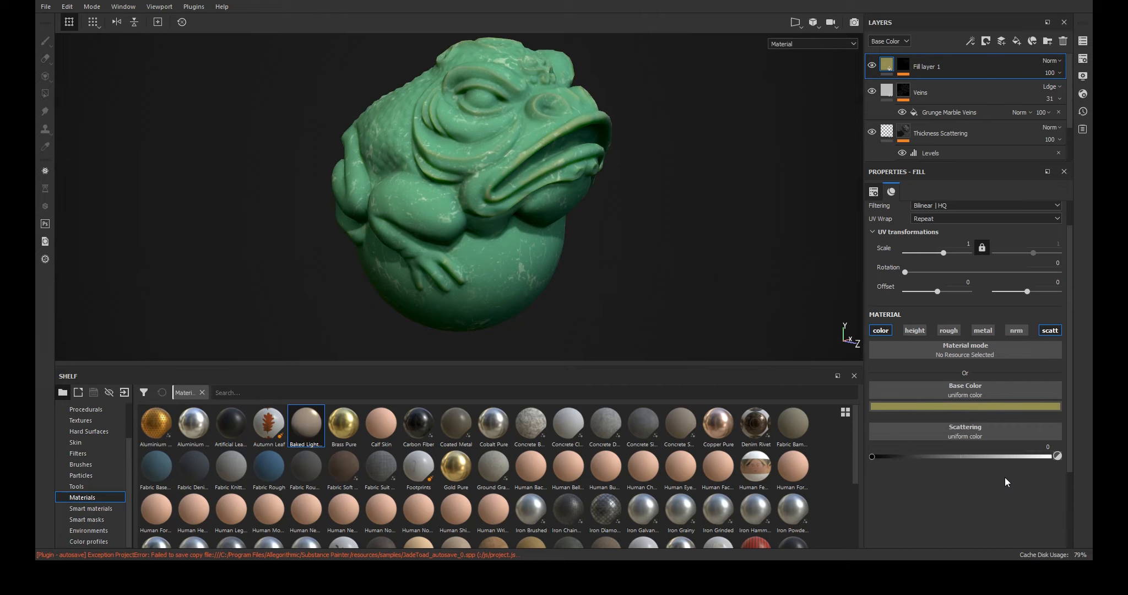
{"action": "left_click_drag", "start_coordinate": [987, 469], "coordinate": [1002, 483]}
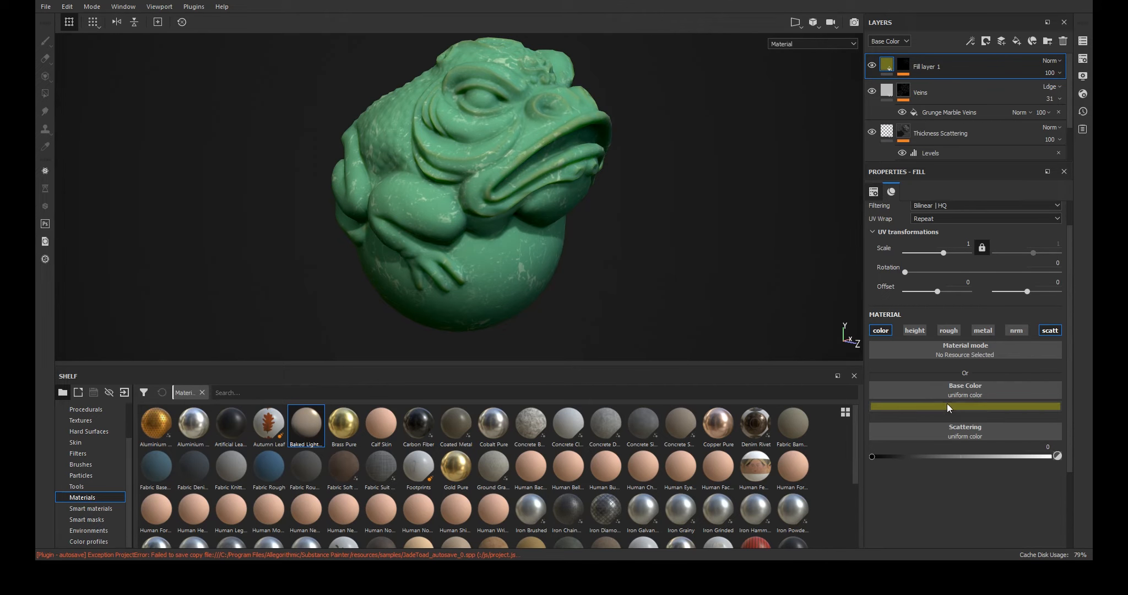
{"action": "mouse_move", "coordinate": [975, 473]}
{"action": "left_mouse_down"}
{"action": "mouse_move", "coordinate": [969, 484]}
{"action": "mouse_move", "coordinate": [917, 466]}
{"action": "mouse_move", "coordinate": [957, 462]}
{"action": "mouse_move", "coordinate": [977, 485]}
{"action": "left_mouse_up"}
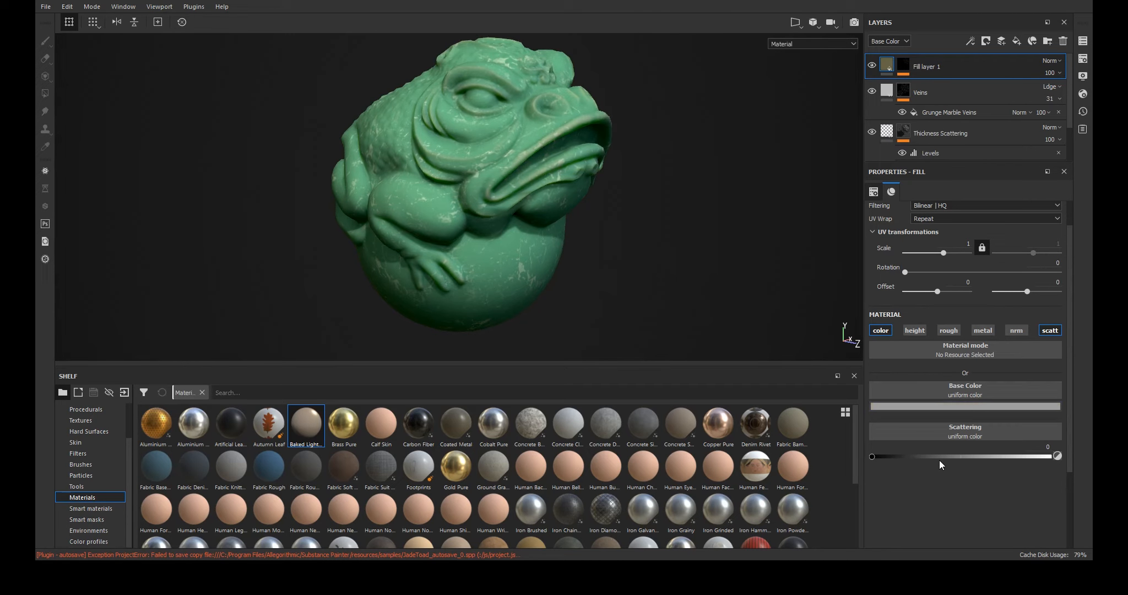
{"action": "key", "text": "ctrl+y"}
{"action": "key", "text": "ctrl+y"}
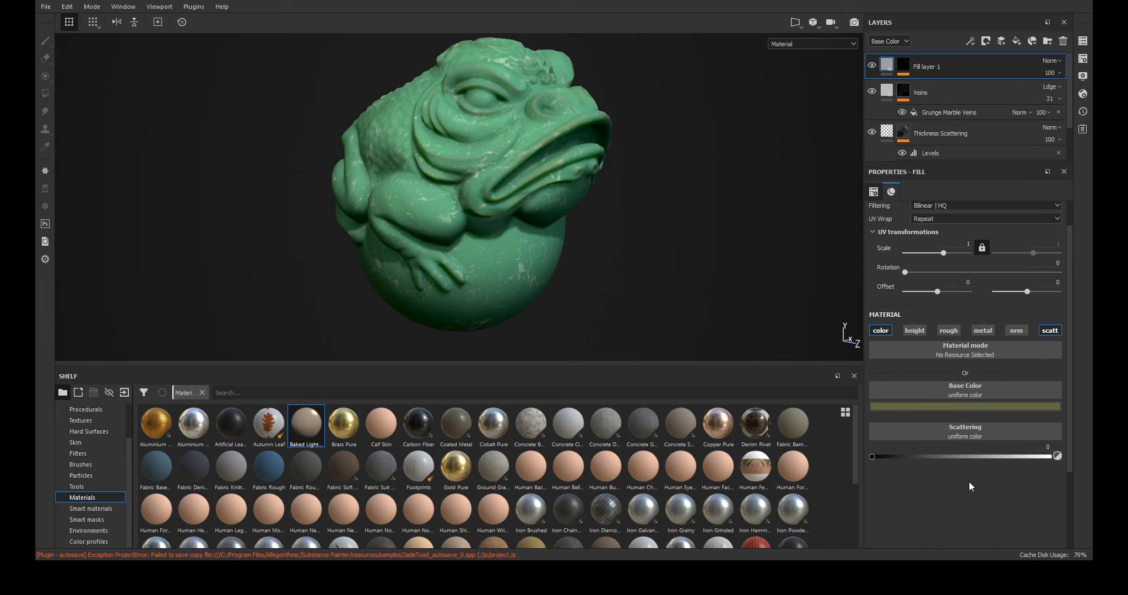
{"action": "left_click_drag", "start_coordinate": [969, 482], "coordinate": [970, 454]}
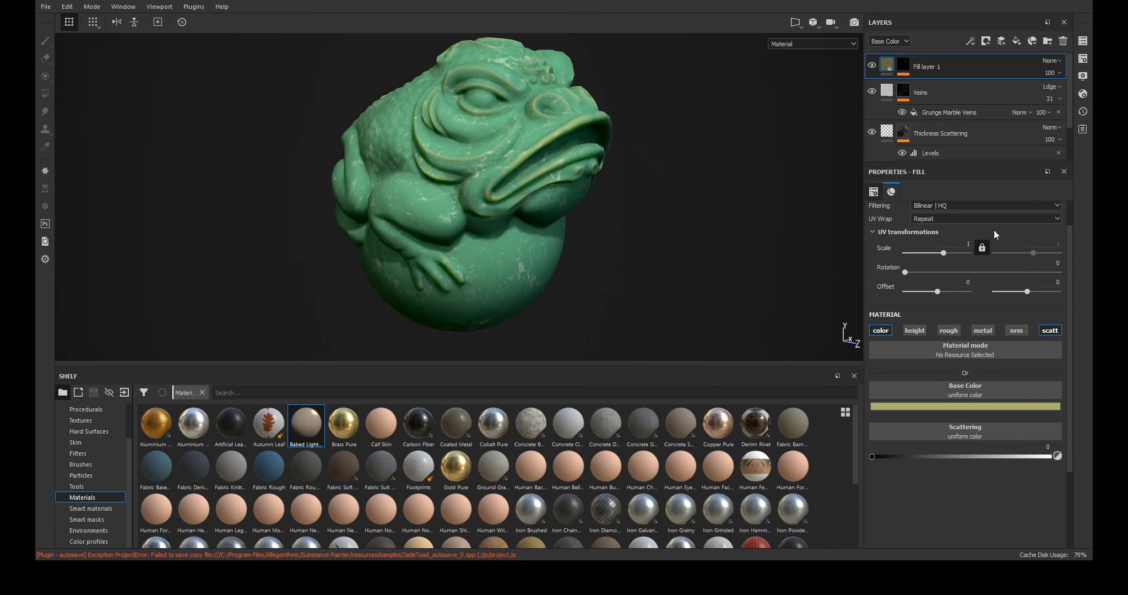
- Set the new fill layer's opacity to 42
{"action": "type", "text": "38"}
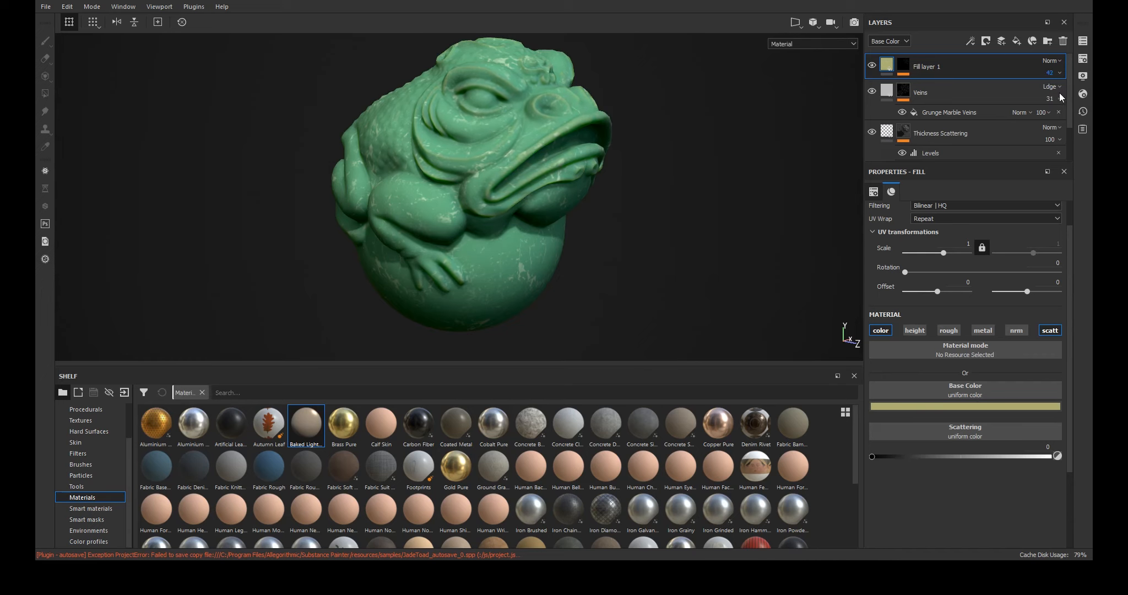
{"action": "left_click", "coordinate": [1001, 70]}
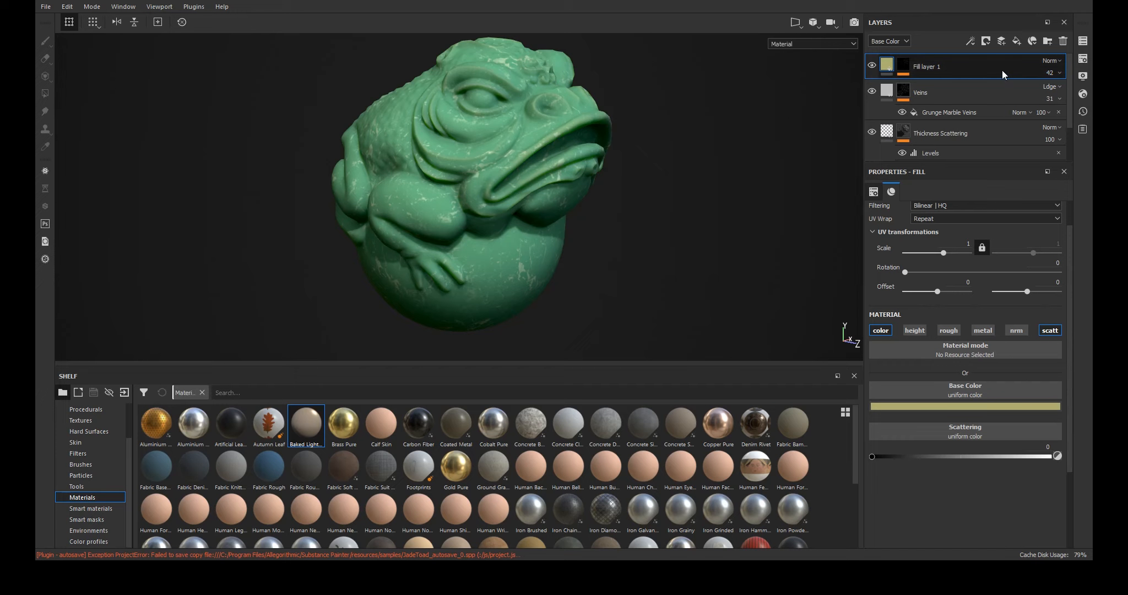
{"action": "mouse_move", "coordinate": [697, 189]}
{"action": "right_mouse_down", "text": "shift"}
{"action": "mouse_move", "coordinate": [673, 203]}
{"action": "mouse_move", "coordinate": [717, 231]}
{"action": "mouse_move", "coordinate": [703, 261]}
{"action": "right_mouse_up", "text": "shift"}
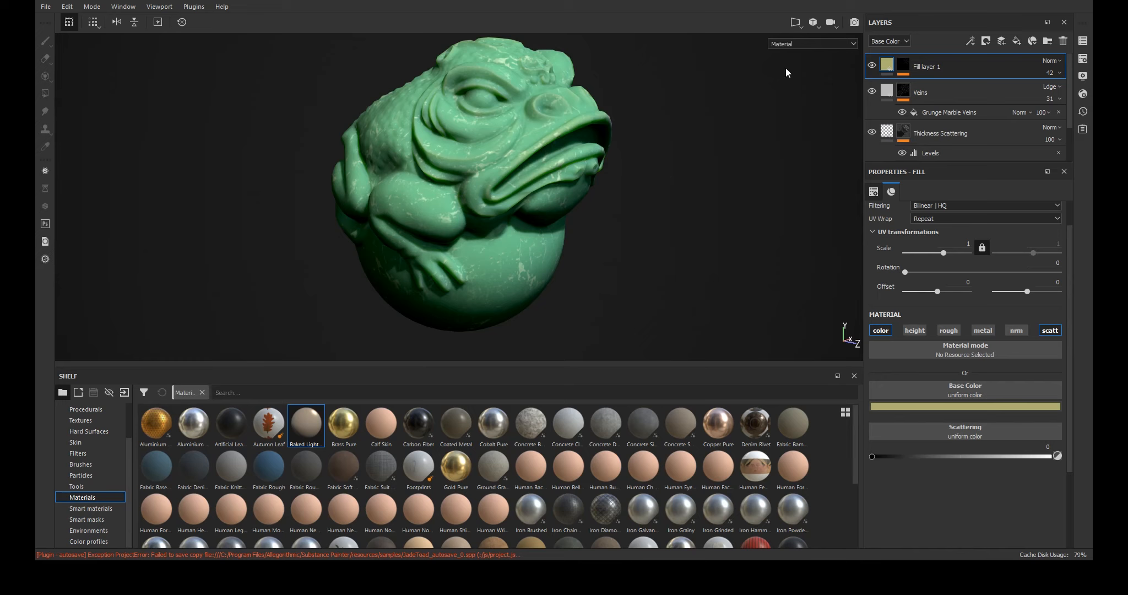
- Rename the new fill layer as Colored Edges
{"action": "double_click", "coordinate": [930, 66]}
{"action": "type", "text": "Colored Edg"}
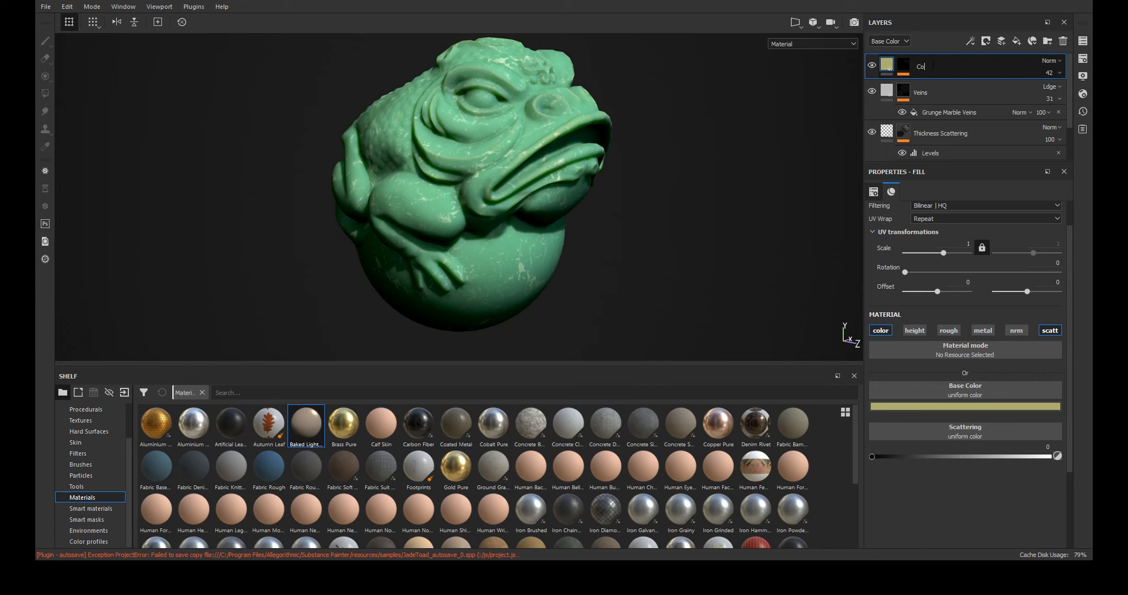
{"action": "type", "text": "es"}
{"action": "key", "text": "Return"}
- Add a layer folder and name it Stylized Jade Smart Material
{"action": "left_click", "coordinate": [1046, 41]}
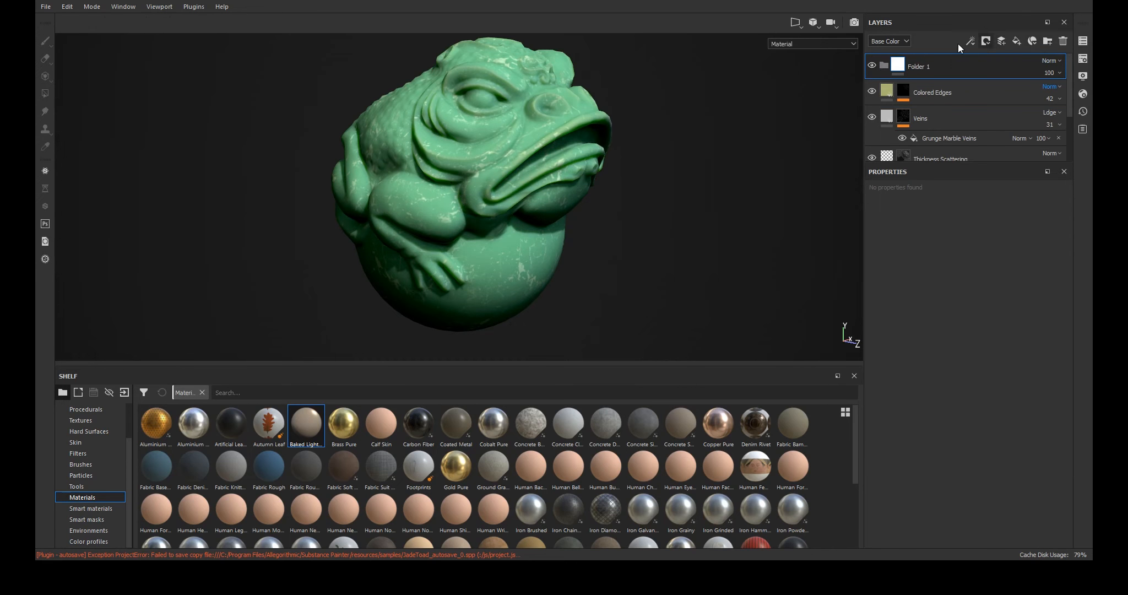
{"action": "double_click", "coordinate": [916, 66]}
{"action": "type", "text": "Jad"}
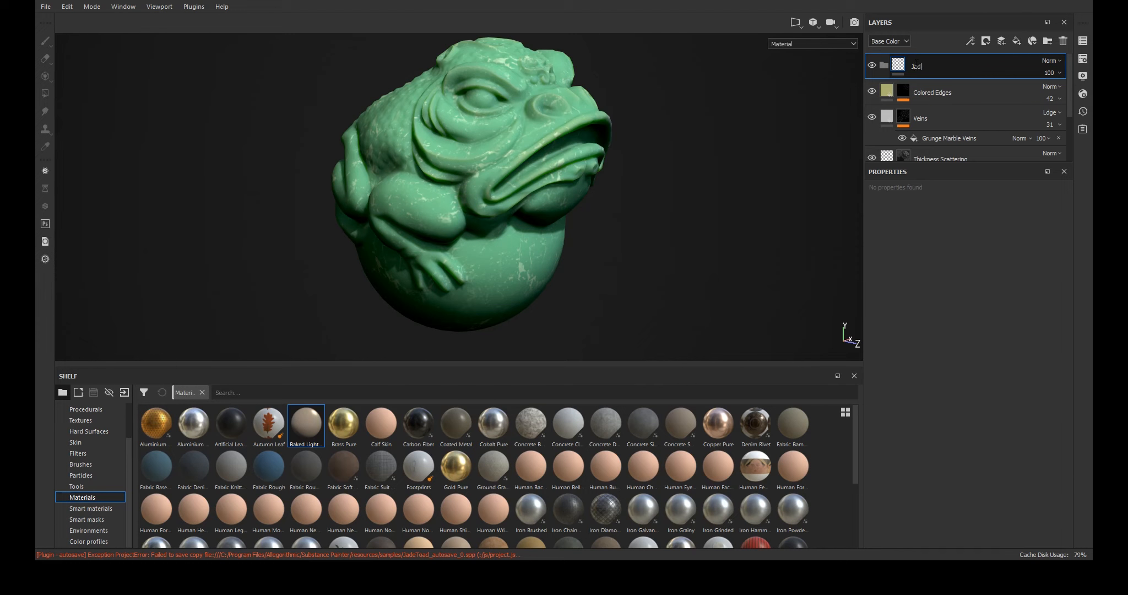
{"action": "type", "text": "e Smart Material"}
{"action": "key", "text": "Return"}
{"action": "double_click", "coordinate": [915, 65]}
{"action": "left_click", "coordinate": [913, 67]}
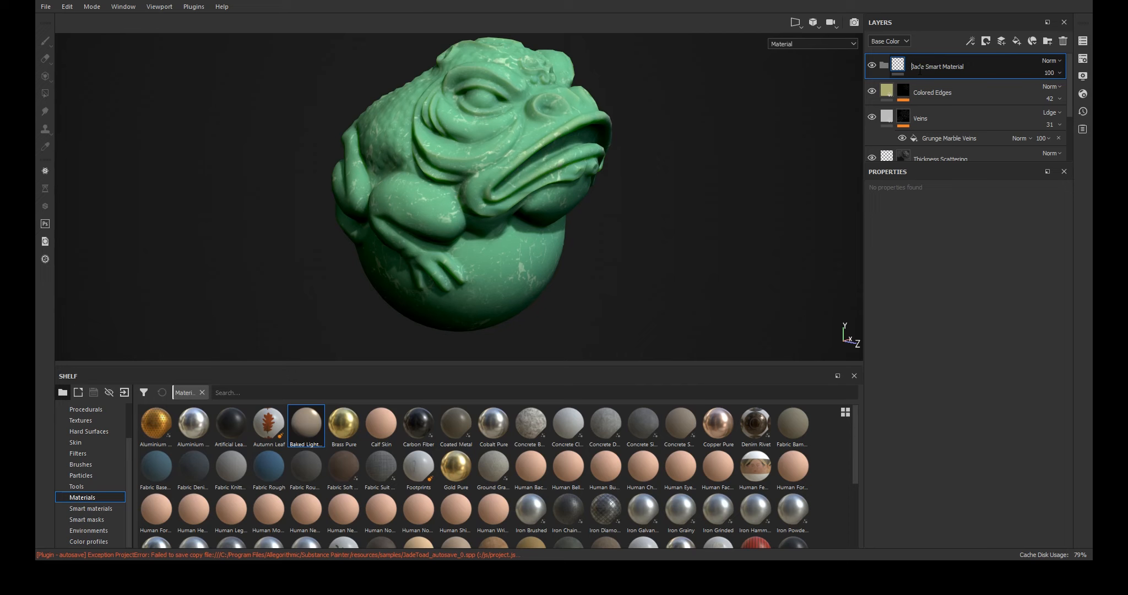
{"action": "type", "text": "Stylized"}
{"action": "key", "text": "Return"}
- Select all the jade layers from Colored Edges down to Base and move them into the Stylized Jade Smart Material folder
{"action": "left_click", "coordinate": [916, 94]}
{"action": "scroll", "coordinate": [916, 93], "scroll_direction": "down", "scroll_amount": 3}
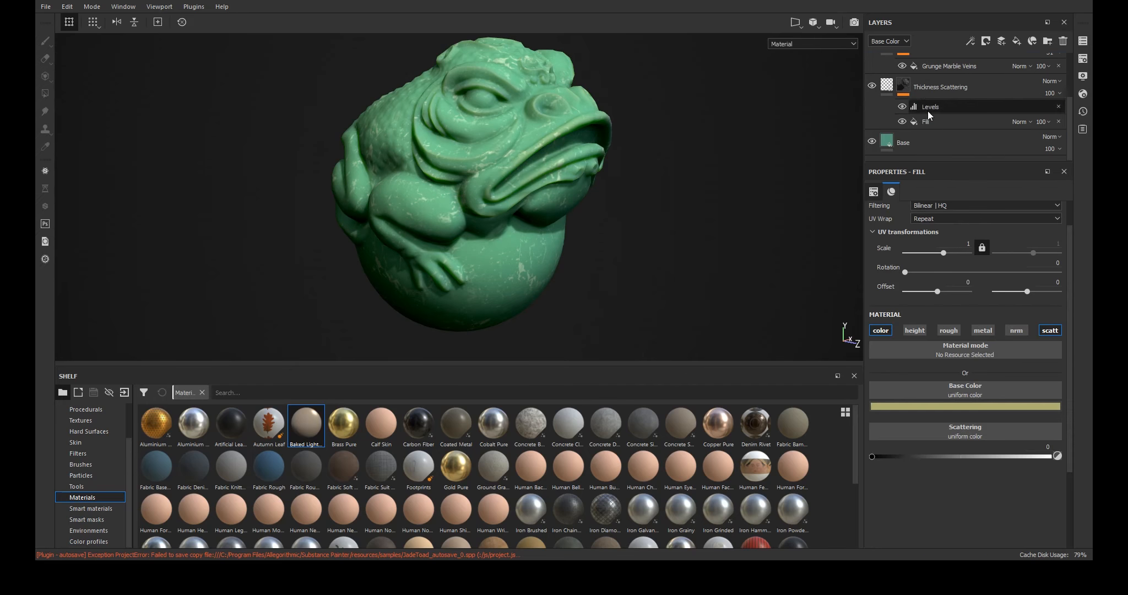
{"action": "left_click", "coordinate": [940, 139], "text": "shift"}
{"action": "left_click_drag", "start_coordinate": [939, 138], "coordinate": [945, 64]}
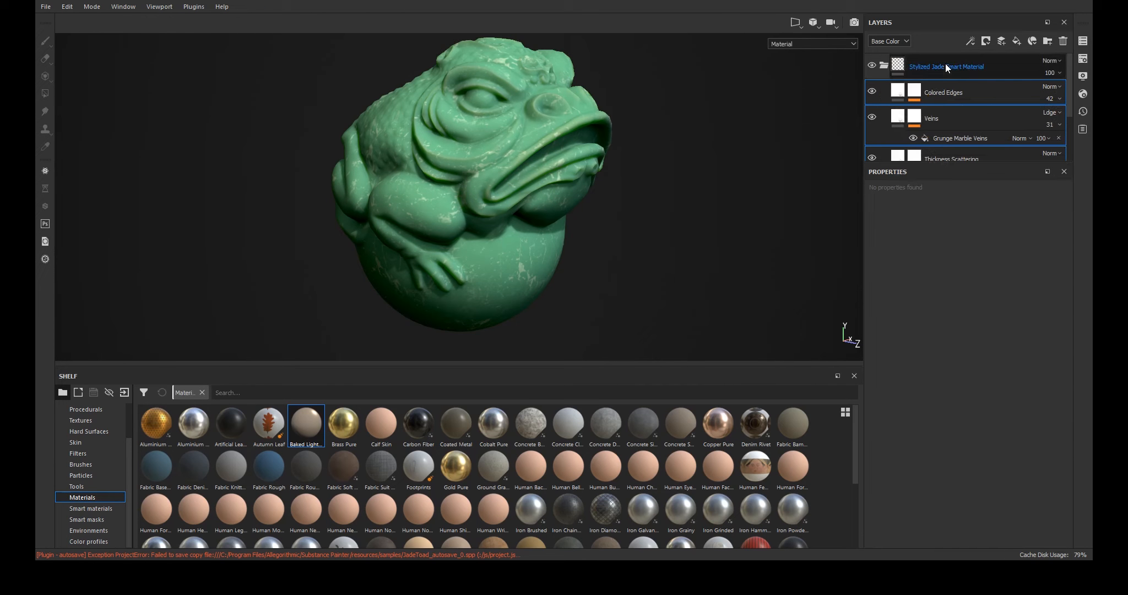
{"action": "left_click", "coordinate": [881, 65]}
{"action": "left_click", "coordinate": [882, 65]}
- Review the Base fill layer's material properties
{"action": "scroll", "coordinate": [921, 114], "scroll_direction": "down", "scroll_amount": 3}
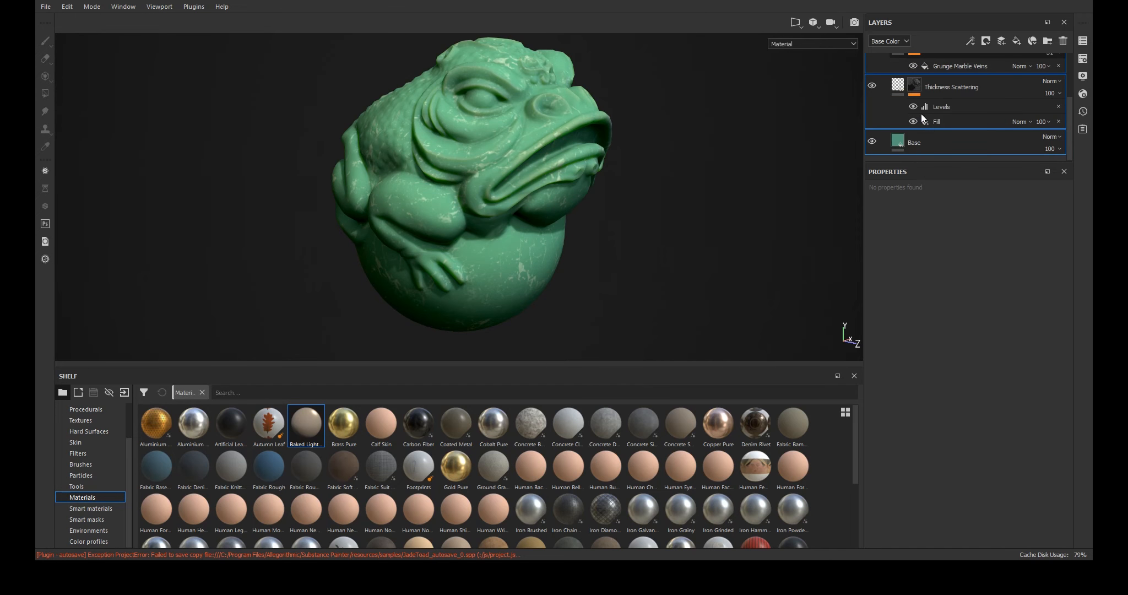
{"action": "left_click", "coordinate": [899, 141]}
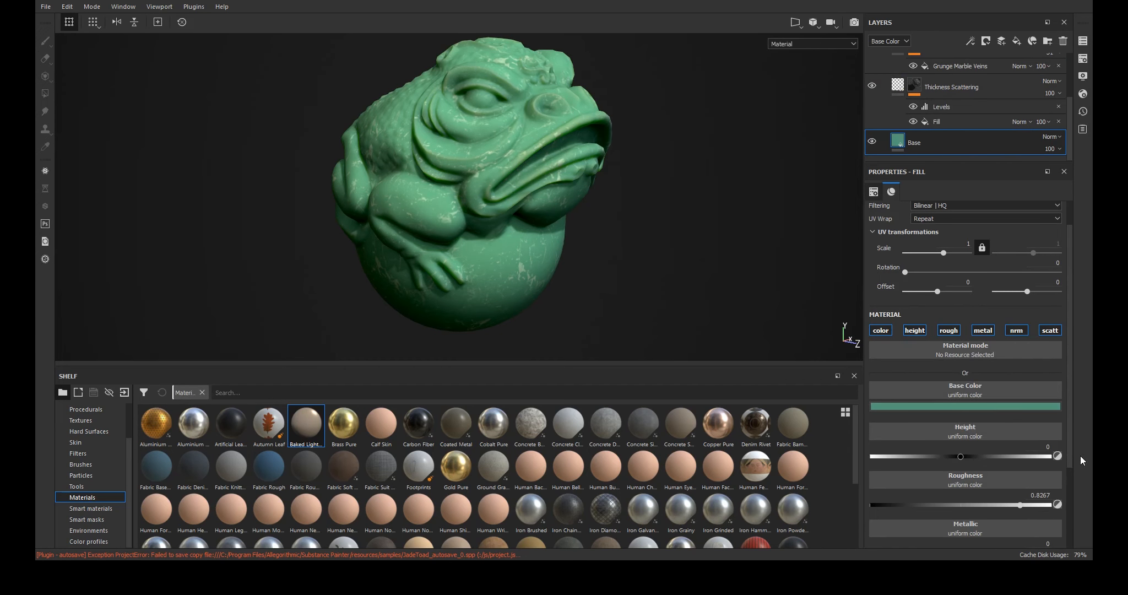
{"action": "left_click_drag", "start_coordinate": [1075, 484], "coordinate": [1059, 462]}
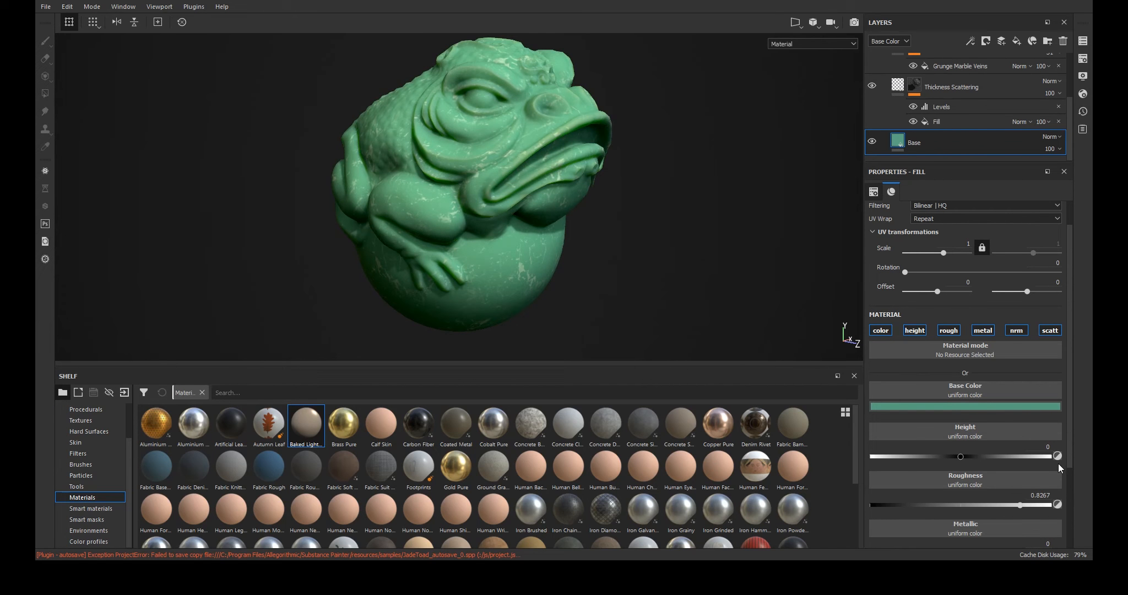
{"action": "left_click_drag", "start_coordinate": [1058, 469], "coordinate": [1057, 458]}
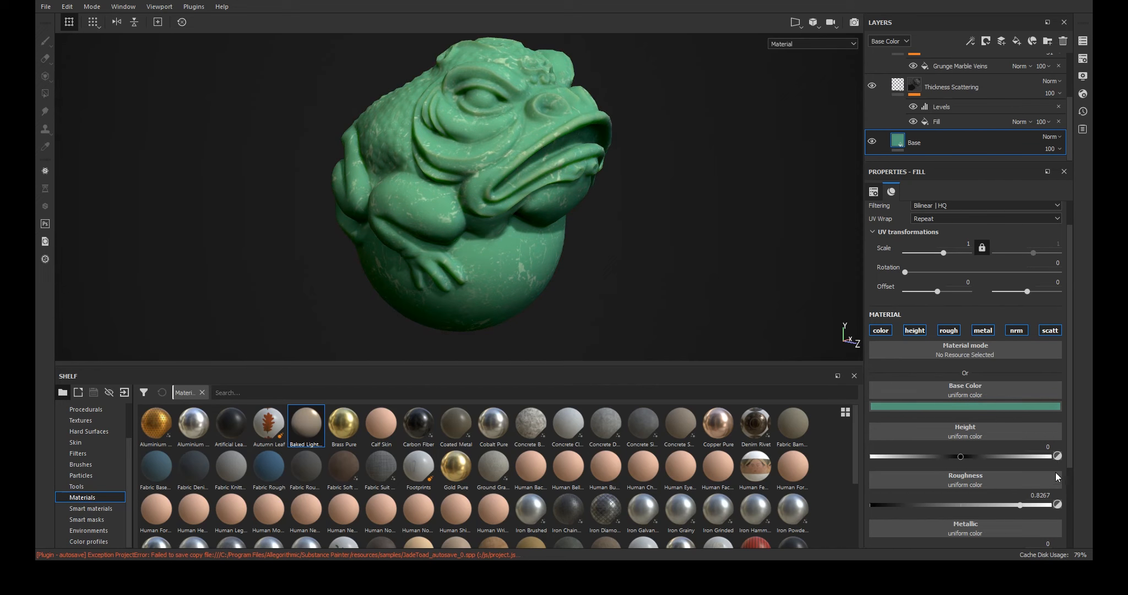
- Toggle the Thickness Scattering and Veins layers' visibility to compare their effect, and select the Veins layer
{"action": "left_click", "coordinate": [872, 88]}
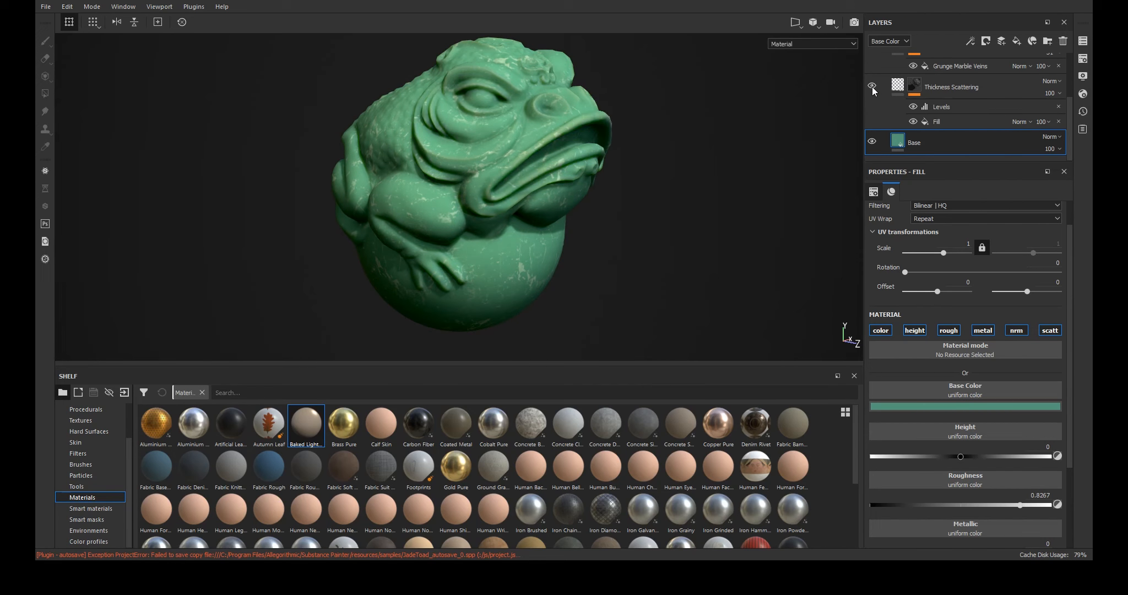
{"action": "scroll", "coordinate": [889, 103], "scroll_direction": "up", "scroll_amount": 2}
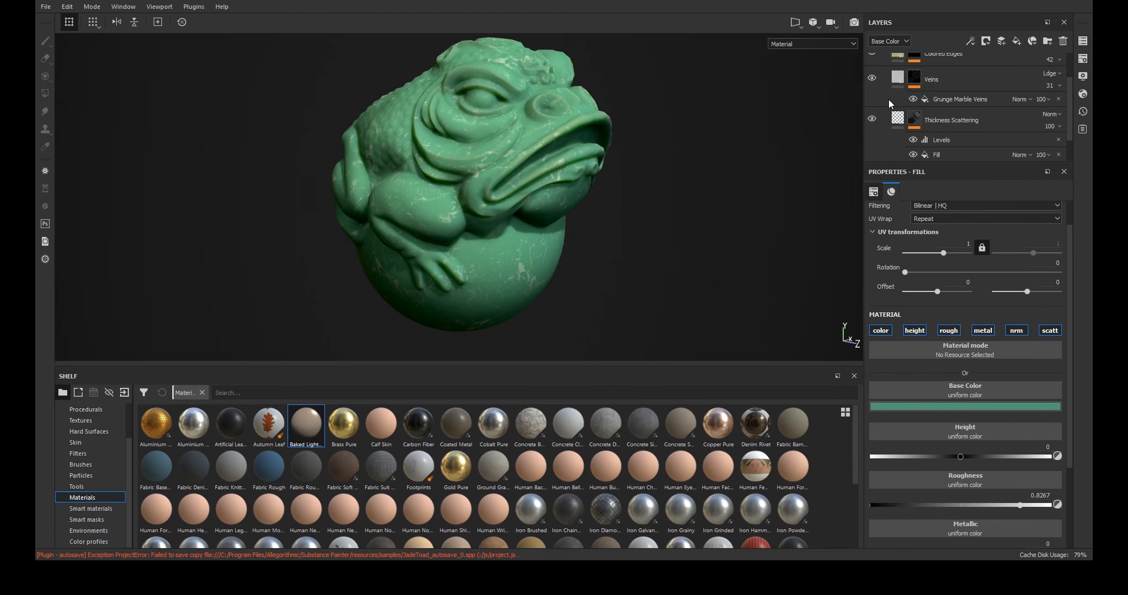
{"action": "left_click", "coordinate": [871, 78]}
{"action": "left_click", "coordinate": [872, 77]}
{"action": "left_click", "coordinate": [896, 78]}
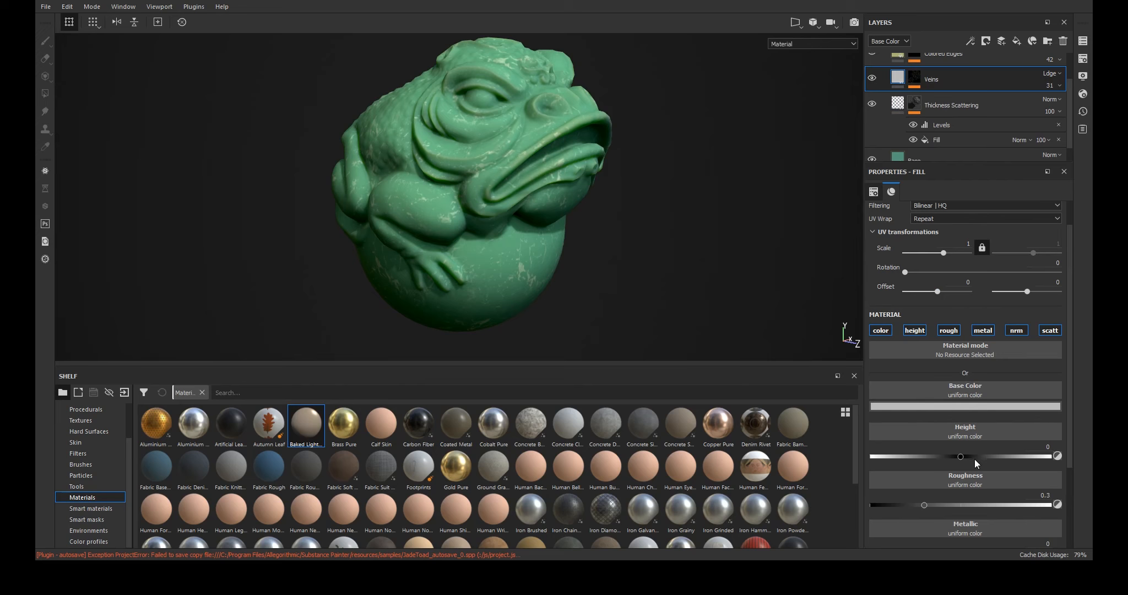
- Lower the Veins layer's roughness to about 0.28 and raise its metallic to about 0.1
{"action": "scroll", "coordinate": [945, 490], "scroll_direction": "down", "scroll_amount": 2}
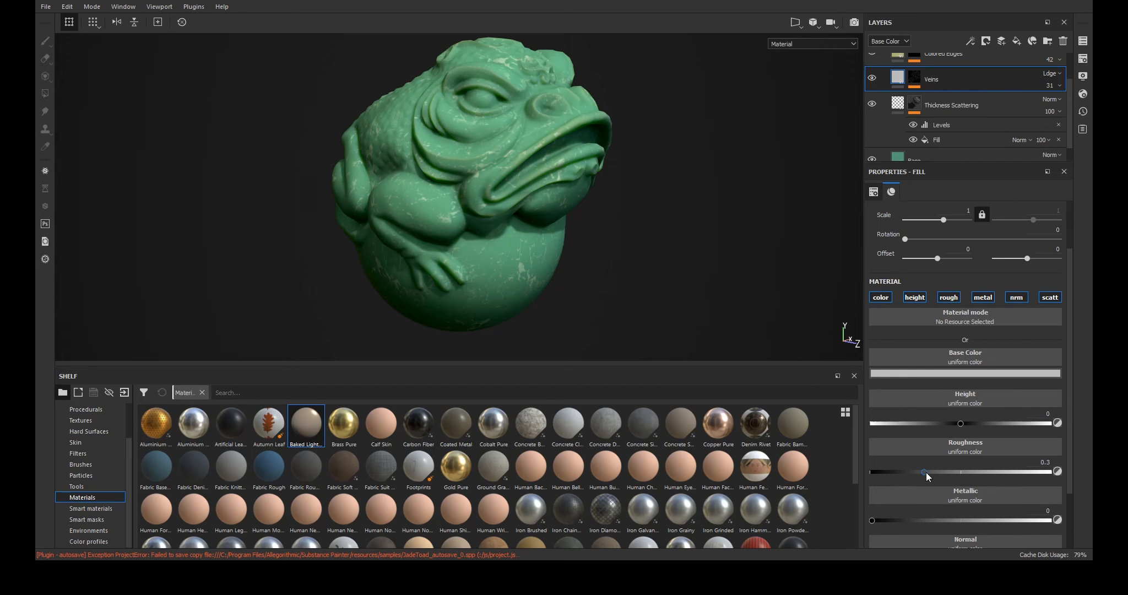
{"action": "left_click_drag", "start_coordinate": [925, 472], "coordinate": [863, 472]}
{"action": "mouse_move", "coordinate": [881, 517]}
{"action": "left_mouse_down"}
{"action": "mouse_move", "coordinate": [1061, 523]}
{"action": "mouse_move", "coordinate": [888, 508]}
{"action": "left_mouse_up"}
{"action": "mouse_move", "coordinate": [876, 471]}
{"action": "left_mouse_down"}
{"action": "mouse_move", "coordinate": [1004, 473]}
{"action": "mouse_move", "coordinate": [920, 472]}
{"action": "left_mouse_up"}
{"action": "mouse_move", "coordinate": [760, 273]}
{"action": "right_mouse_down", "text": "shift"}
{"action": "mouse_move", "coordinate": [727, 259]}
{"action": "mouse_move", "coordinate": [753, 259]}
{"action": "mouse_move", "coordinate": [690, 272]}
{"action": "mouse_move", "coordinate": [714, 287]}
{"action": "right_mouse_up", "text": "shift"}
{"action": "scroll", "coordinate": [937, 149], "scroll_direction": "up", "scroll_amount": 2}
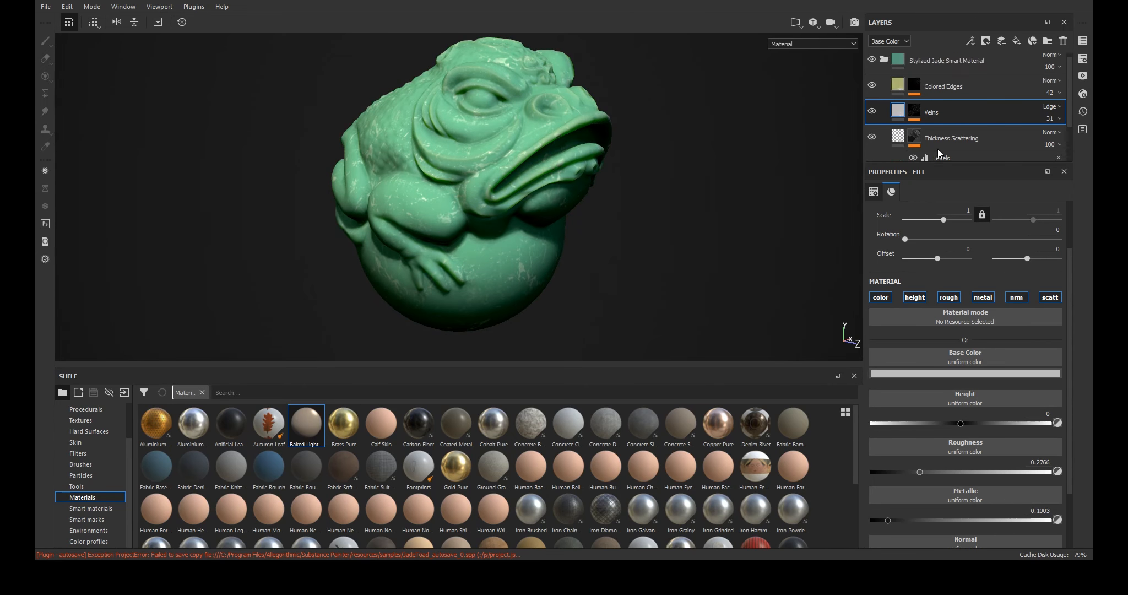
- Set the Colored Edges layer's scattering to 1
{"action": "left_click", "coordinate": [938, 85]}
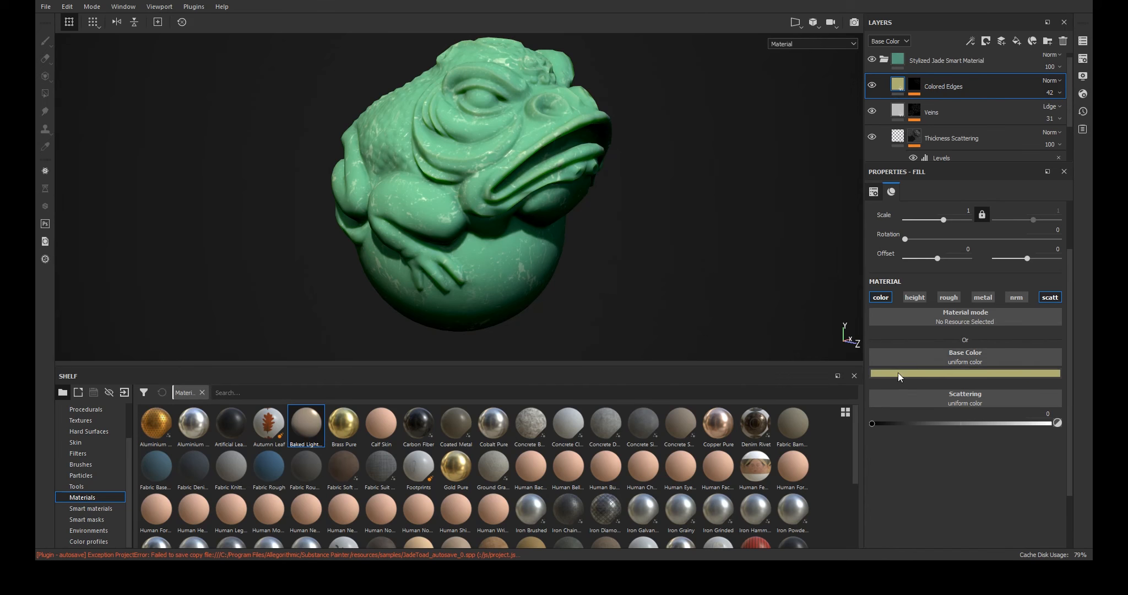
{"action": "left_click_drag", "start_coordinate": [875, 423], "coordinate": [1072, 424]}
{"action": "right_click_drag", "start_coordinate": [755, 207], "coordinate": [793, 214], "text": "shift"}
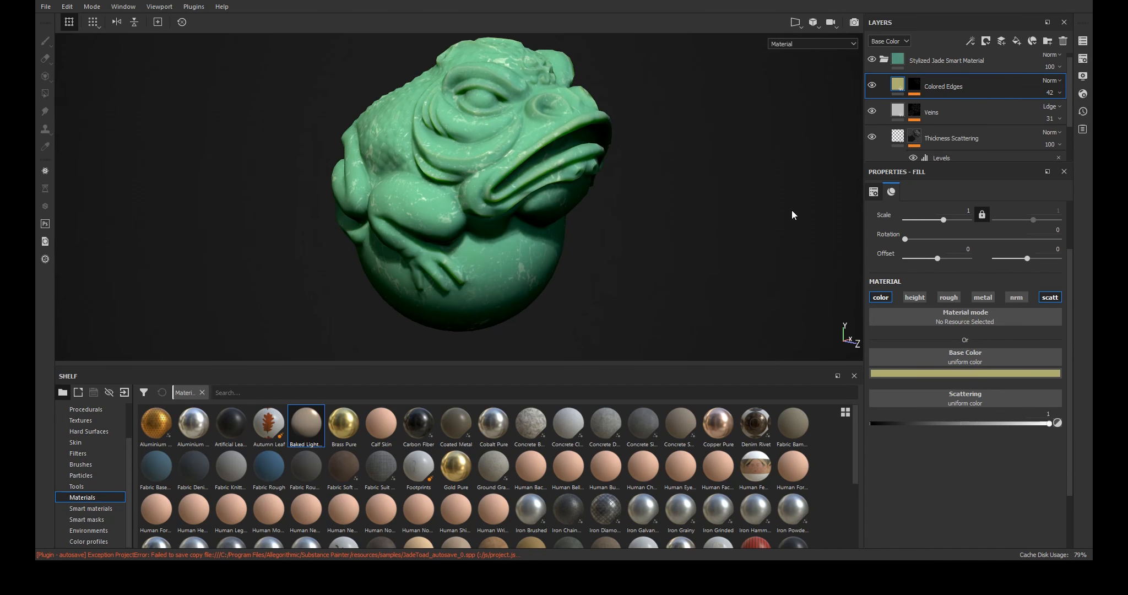
- Add the Jade smart material from the shelf's smart materials to the layer stack
{"action": "scroll", "coordinate": [975, 113], "scroll_direction": "up", "scroll_amount": 1}
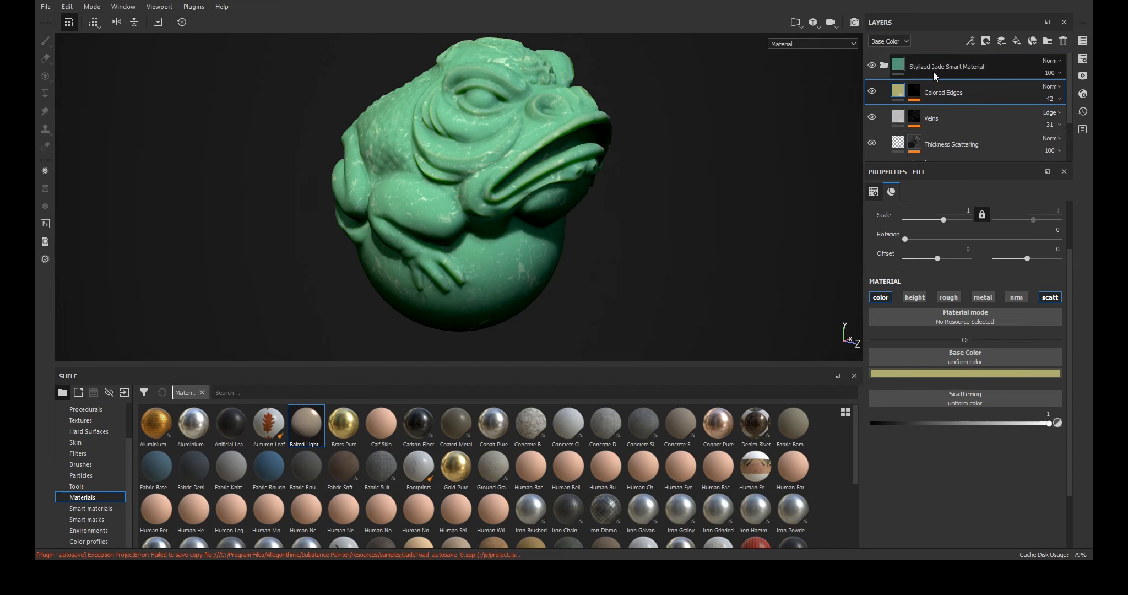
{"action": "scroll", "coordinate": [945, 108], "scroll_direction": "down", "scroll_amount": 1}
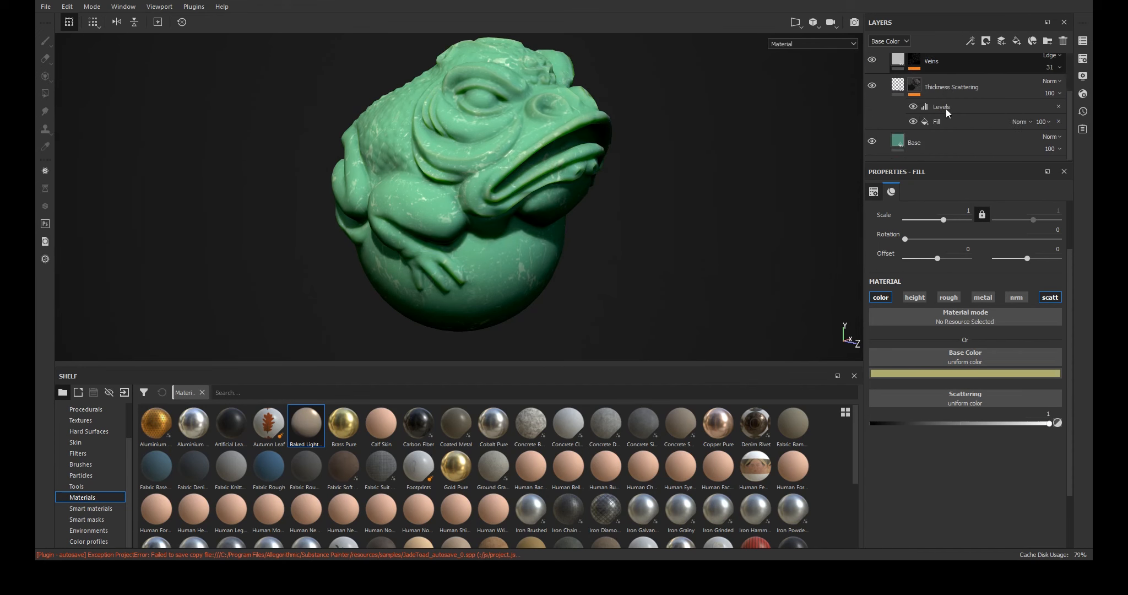
{"action": "scroll", "coordinate": [945, 108], "scroll_direction": "up", "scroll_amount": 1}
{"action": "scroll", "coordinate": [717, 462], "scroll_direction": "down", "scroll_amount": 3}
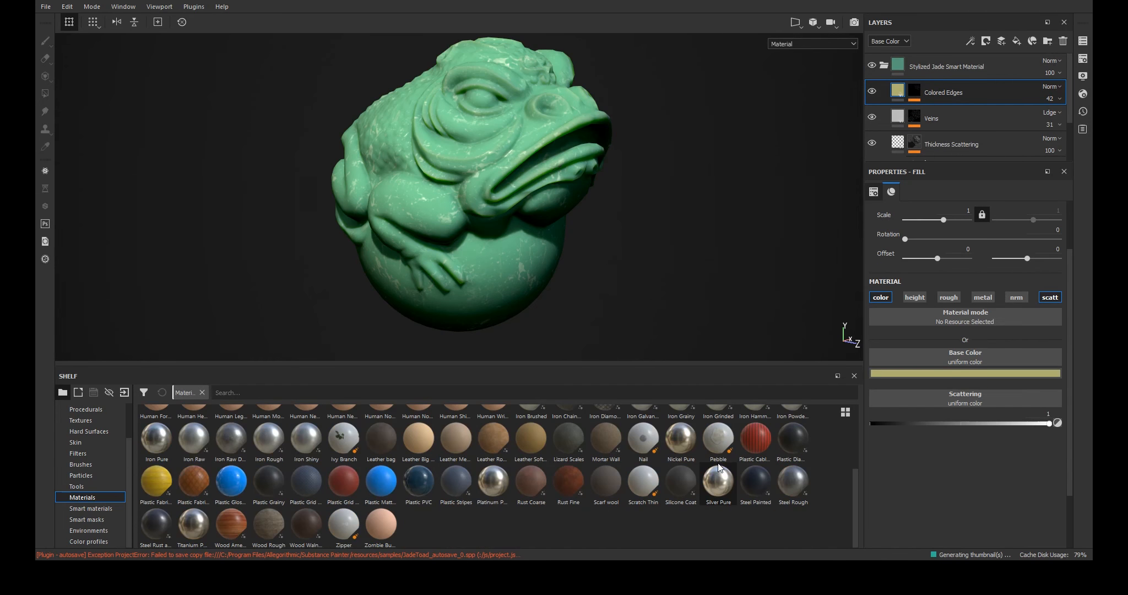
{"action": "scroll", "coordinate": [603, 486], "scroll_direction": "up", "scroll_amount": 2}
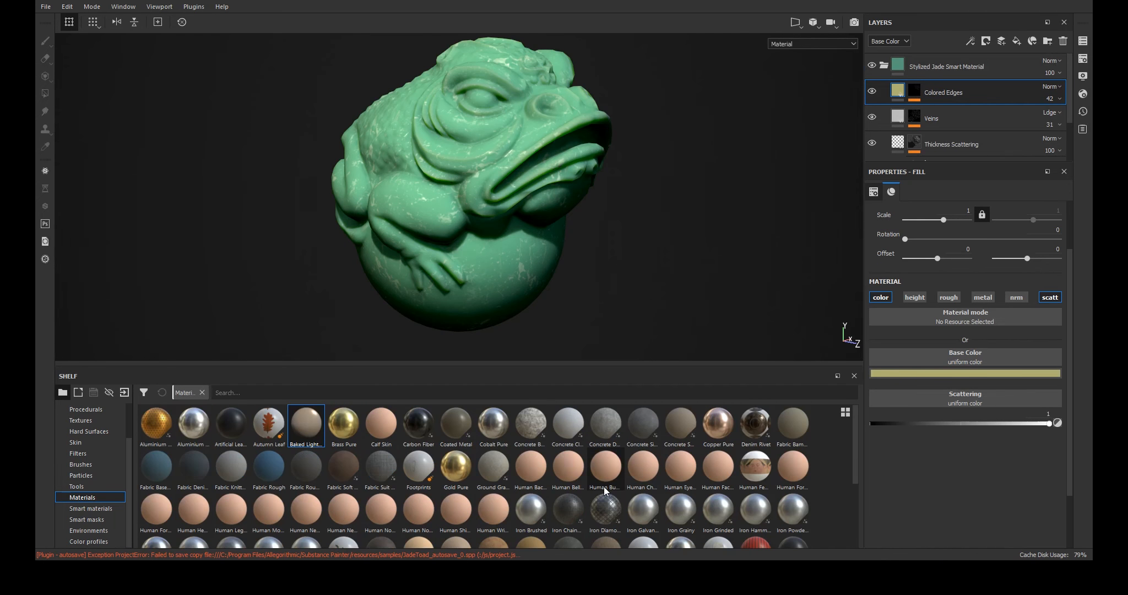
{"action": "left_click", "coordinate": [115, 509]}
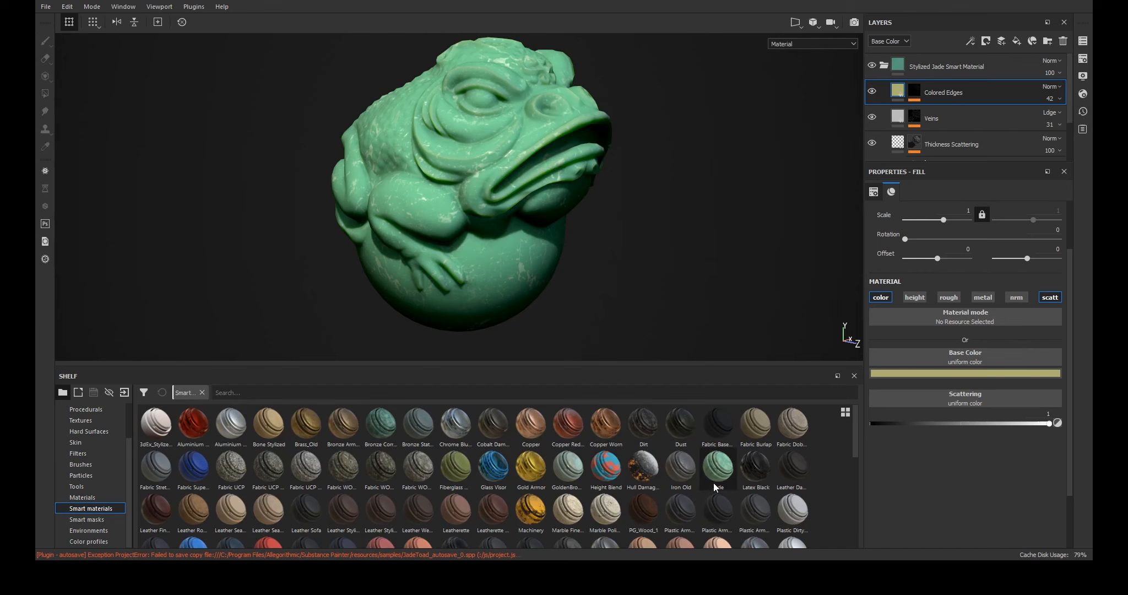
{"action": "left_click", "coordinate": [883, 65]}
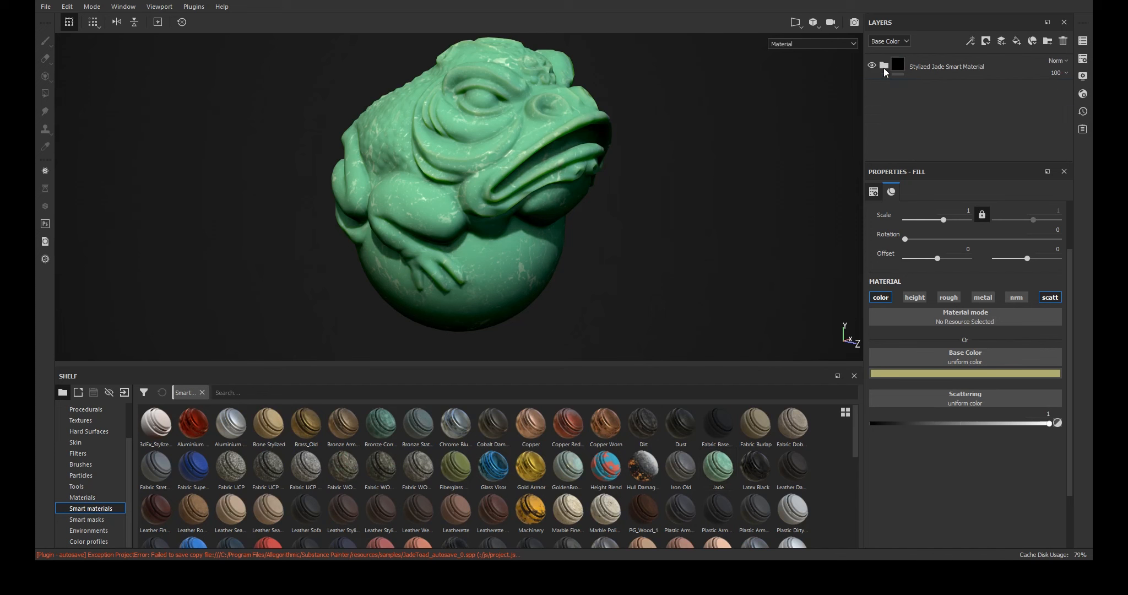
{"action": "left_click_drag", "start_coordinate": [716, 474], "coordinate": [890, 112]}
- Copy the Cavity Dirt layer from inside the Jade folder, then delete the Jade folder
{"action": "left_click", "coordinate": [883, 92]}
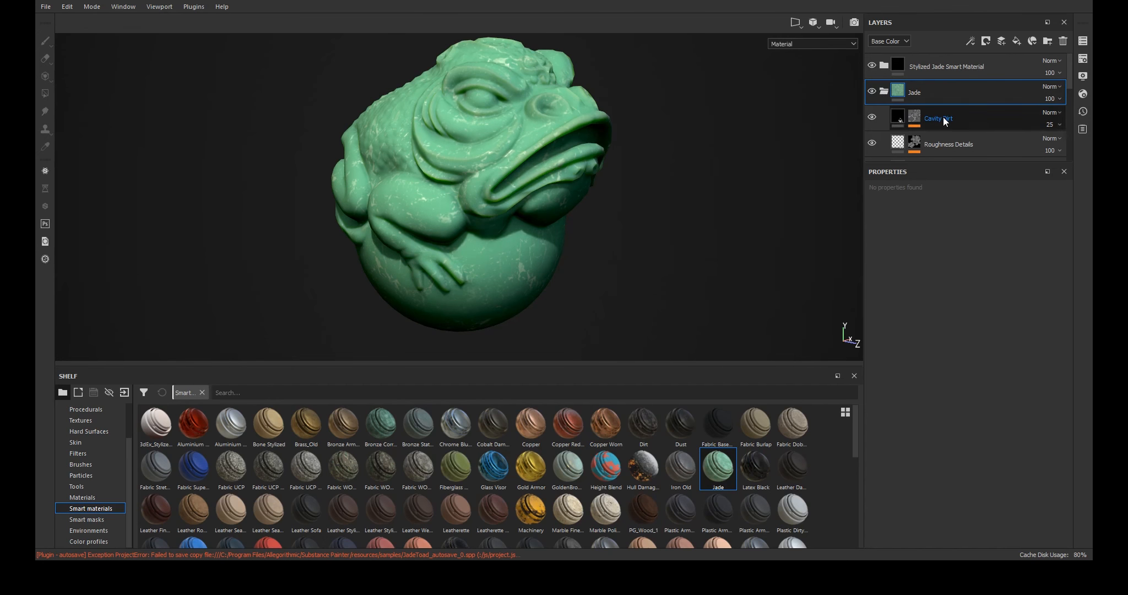
{"action": "left_click", "coordinate": [943, 116]}
{"action": "left_click", "coordinate": [884, 92]}
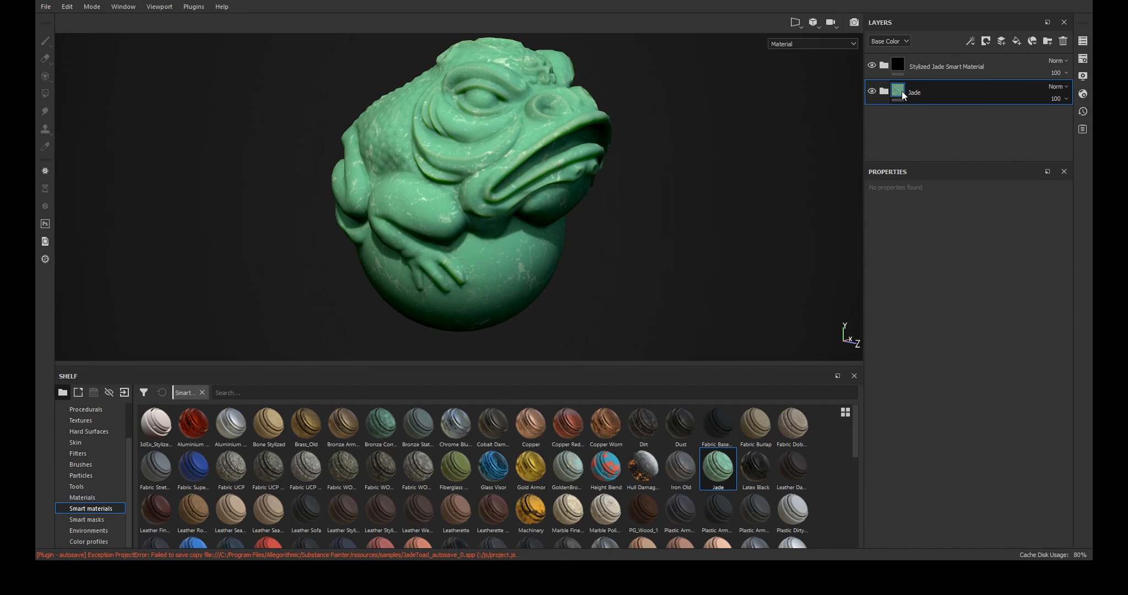
{"action": "key", "text": "Delete"}
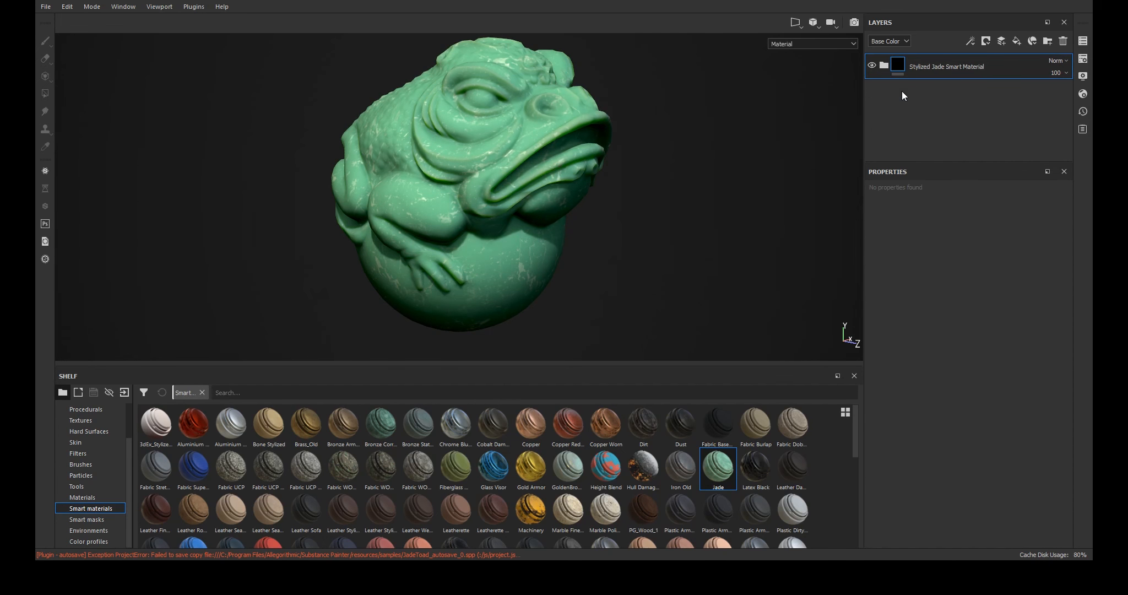
- Paste the Cavity Dirt layer into the Stylized Jade Smart Material folder and move it to the top, above Colored Edges
{"action": "key", "text": "ctrl+v"}
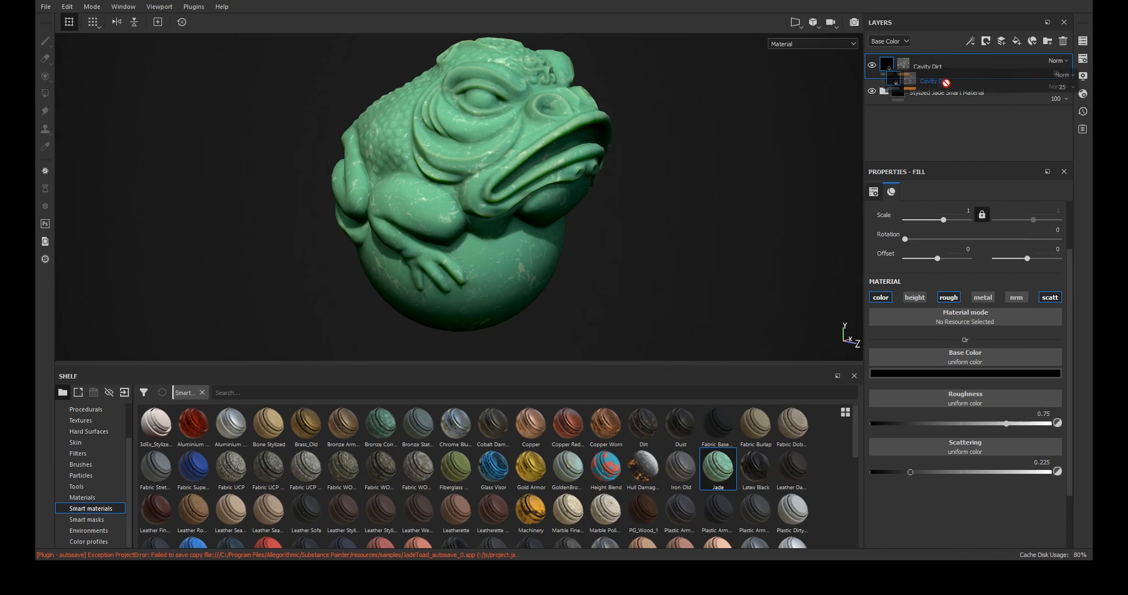
{"action": "key", "text": "ctrl+z"}
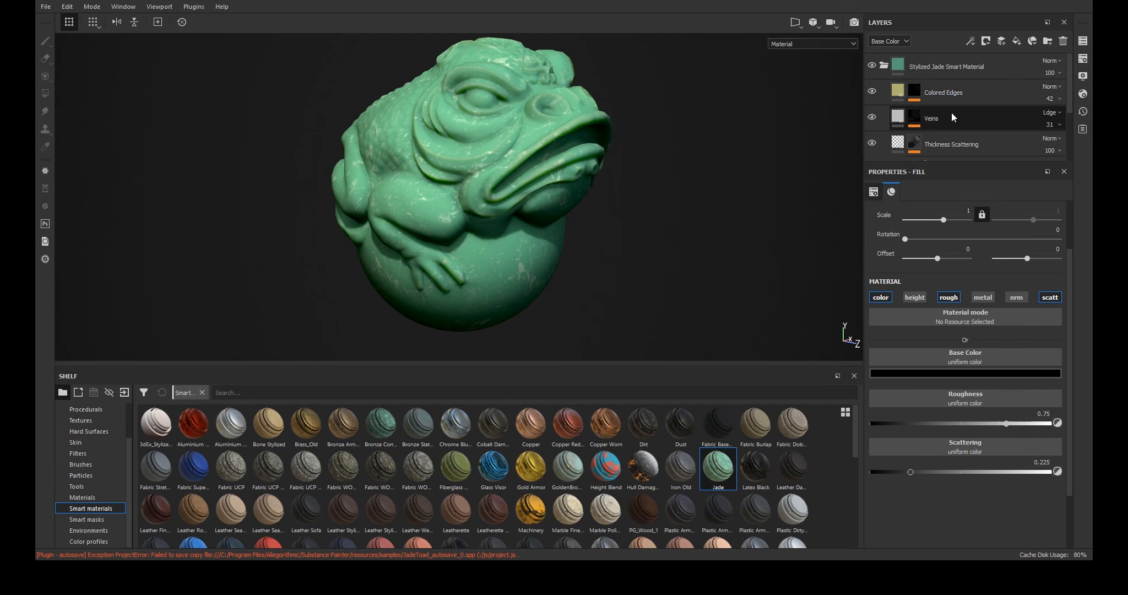
{"action": "scroll", "coordinate": [951, 113], "scroll_direction": "down", "scroll_amount": 3}
{"action": "left_click_drag", "start_coordinate": [951, 138], "coordinate": [941, 63]}
{"action": "scroll", "coordinate": [941, 63], "scroll_direction": "up", "scroll_amount": 2}
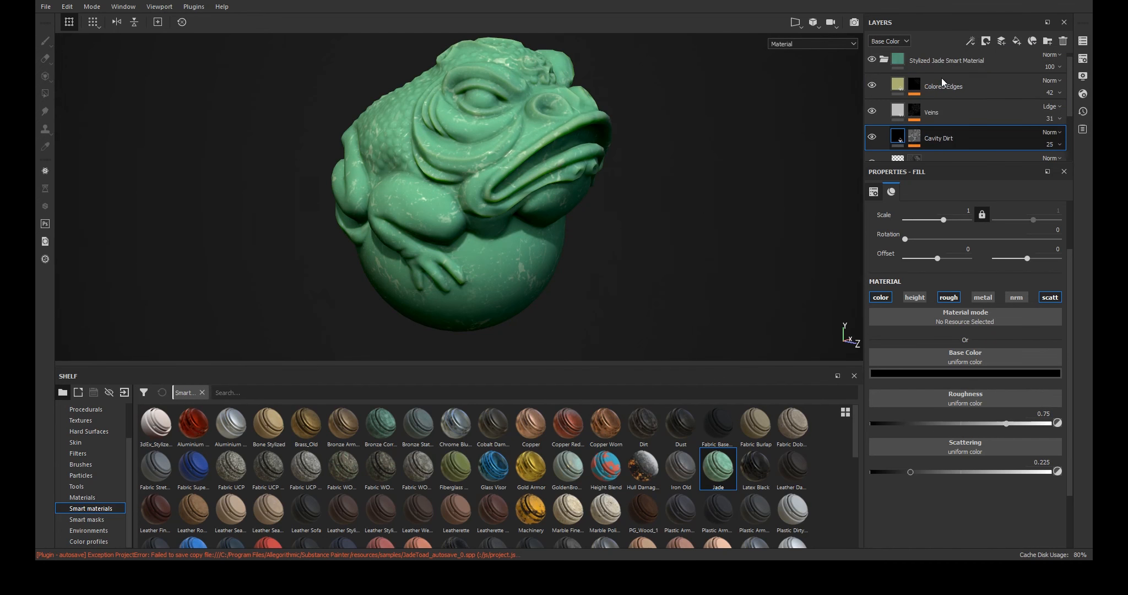
{"action": "left_click_drag", "start_coordinate": [950, 135], "coordinate": [951, 74]}
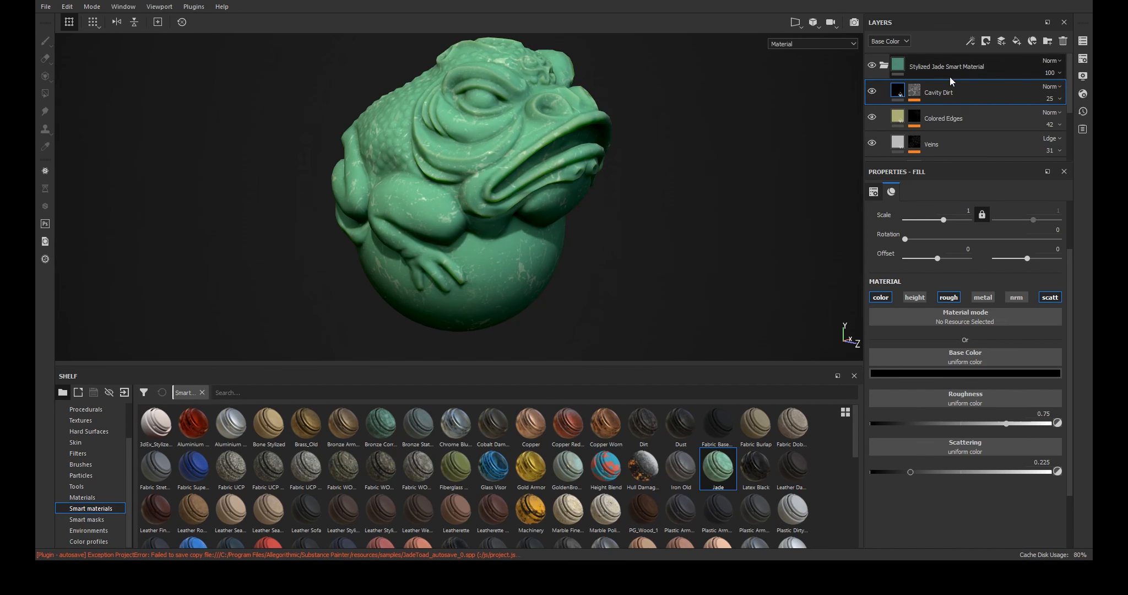
- Inspect the Cavity Dirt layer's Mask Editor generator parameters
{"action": "left_click", "coordinate": [918, 96]}
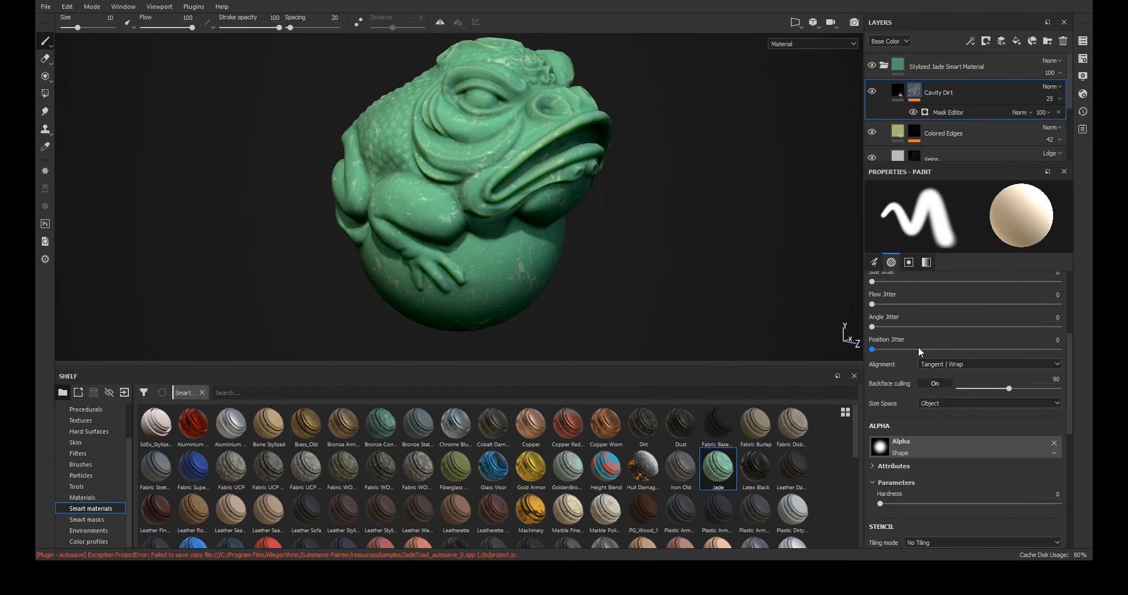
{"action": "left_click", "coordinate": [941, 111]}
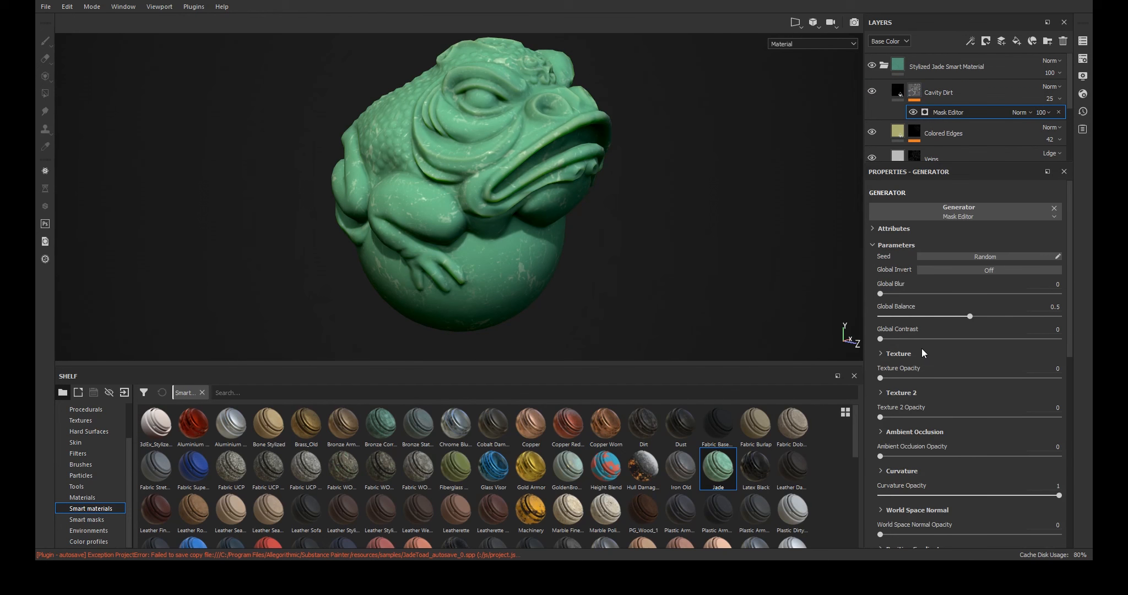
{"action": "mouse_move", "coordinate": [885, 294]}
{"action": "left_mouse_down"}
{"action": "mouse_move", "coordinate": [921, 296]}
{"action": "mouse_move", "coordinate": [870, 292]}
{"action": "left_mouse_up"}
{"action": "mouse_move", "coordinate": [964, 319]}
{"action": "left_mouse_down"}
{"action": "mouse_move", "coordinate": [941, 317]}
{"action": "mouse_move", "coordinate": [969, 319]}
{"action": "left_mouse_up"}
{"action": "scroll", "coordinate": [900, 337], "scroll_direction": "down", "scroll_amount": 5}
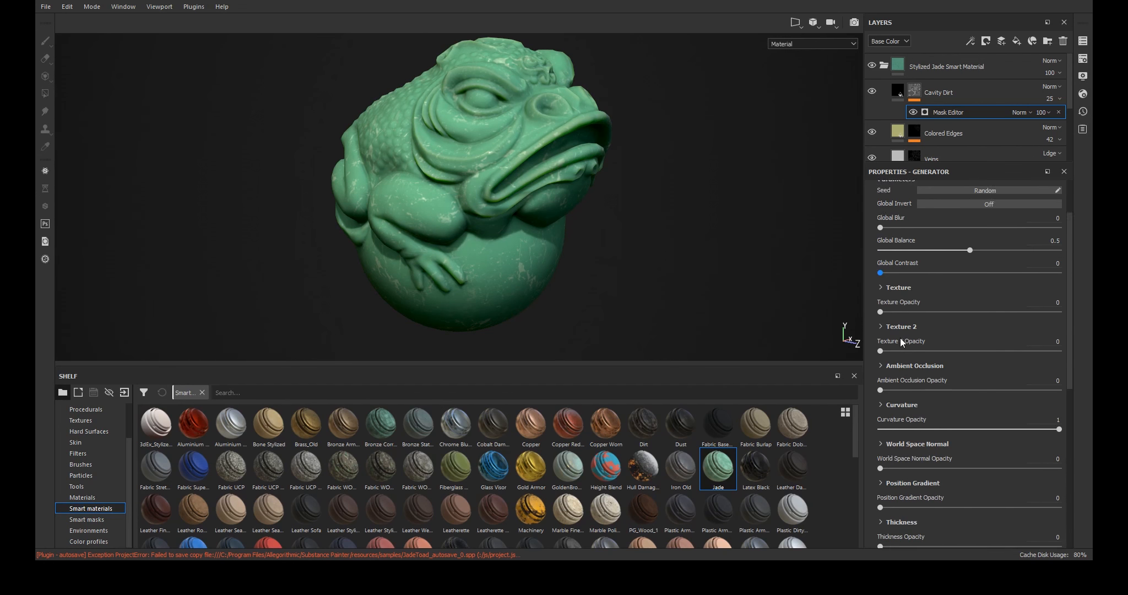
{"action": "scroll", "coordinate": [900, 338], "scroll_direction": "up", "scroll_amount": 5}
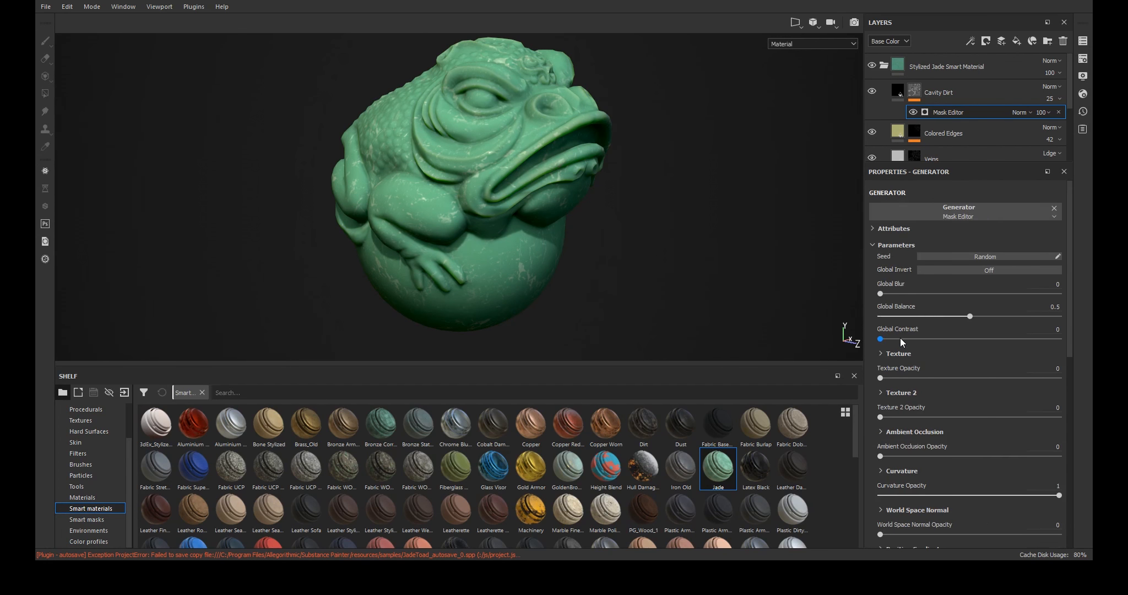
- Create a smart material from the Stylized Jade Smart Material folder
{"action": "left_click", "coordinate": [888, 67]}
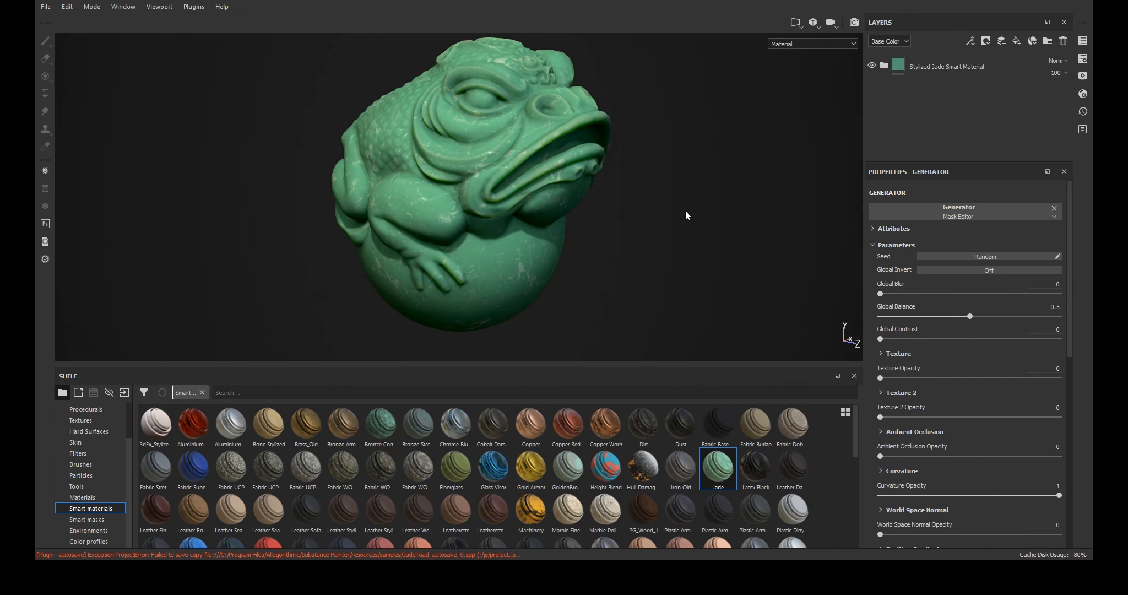
{"action": "right_click_drag", "start_coordinate": [689, 216], "coordinate": [805, 157], "text": "shift"}
{"action": "left_click", "coordinate": [939, 68]}
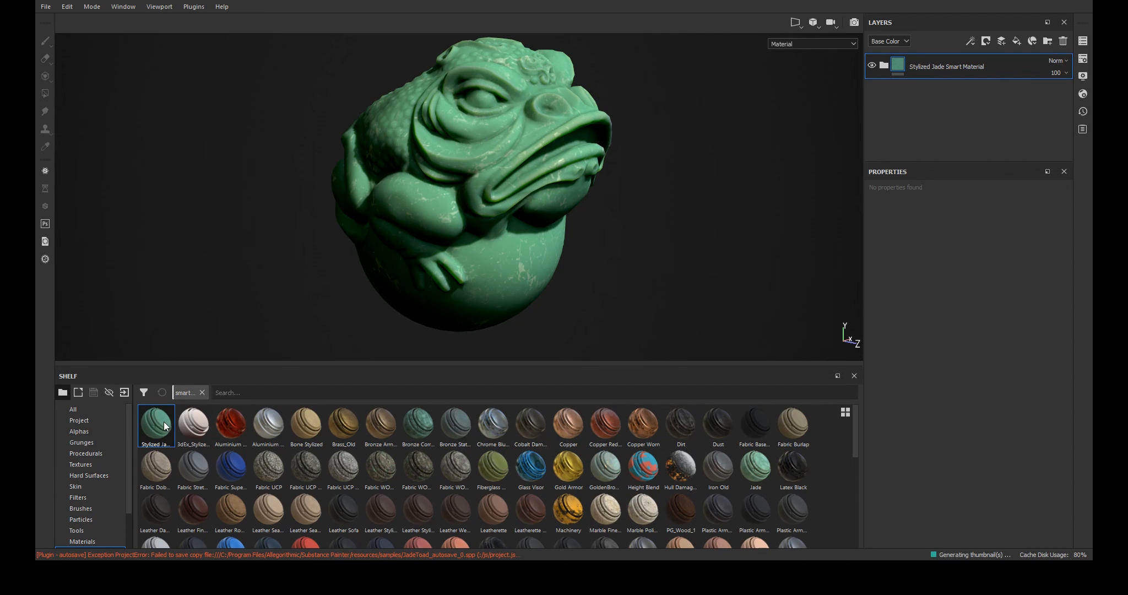
{"action": "right_click_drag", "start_coordinate": [652, 241], "coordinate": [636, 274], "text": "shift"}
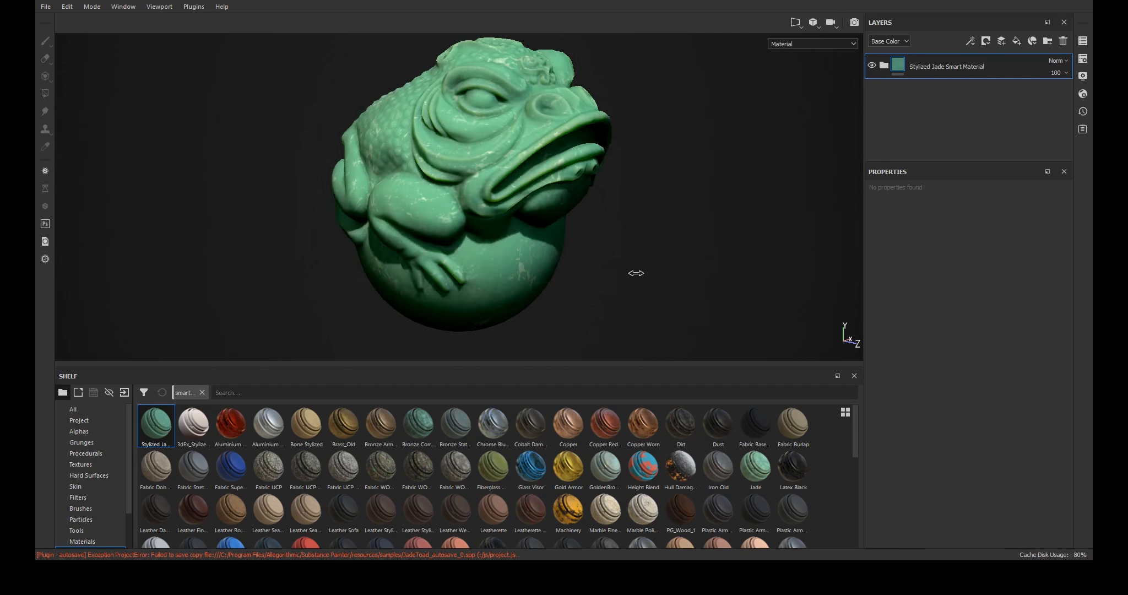